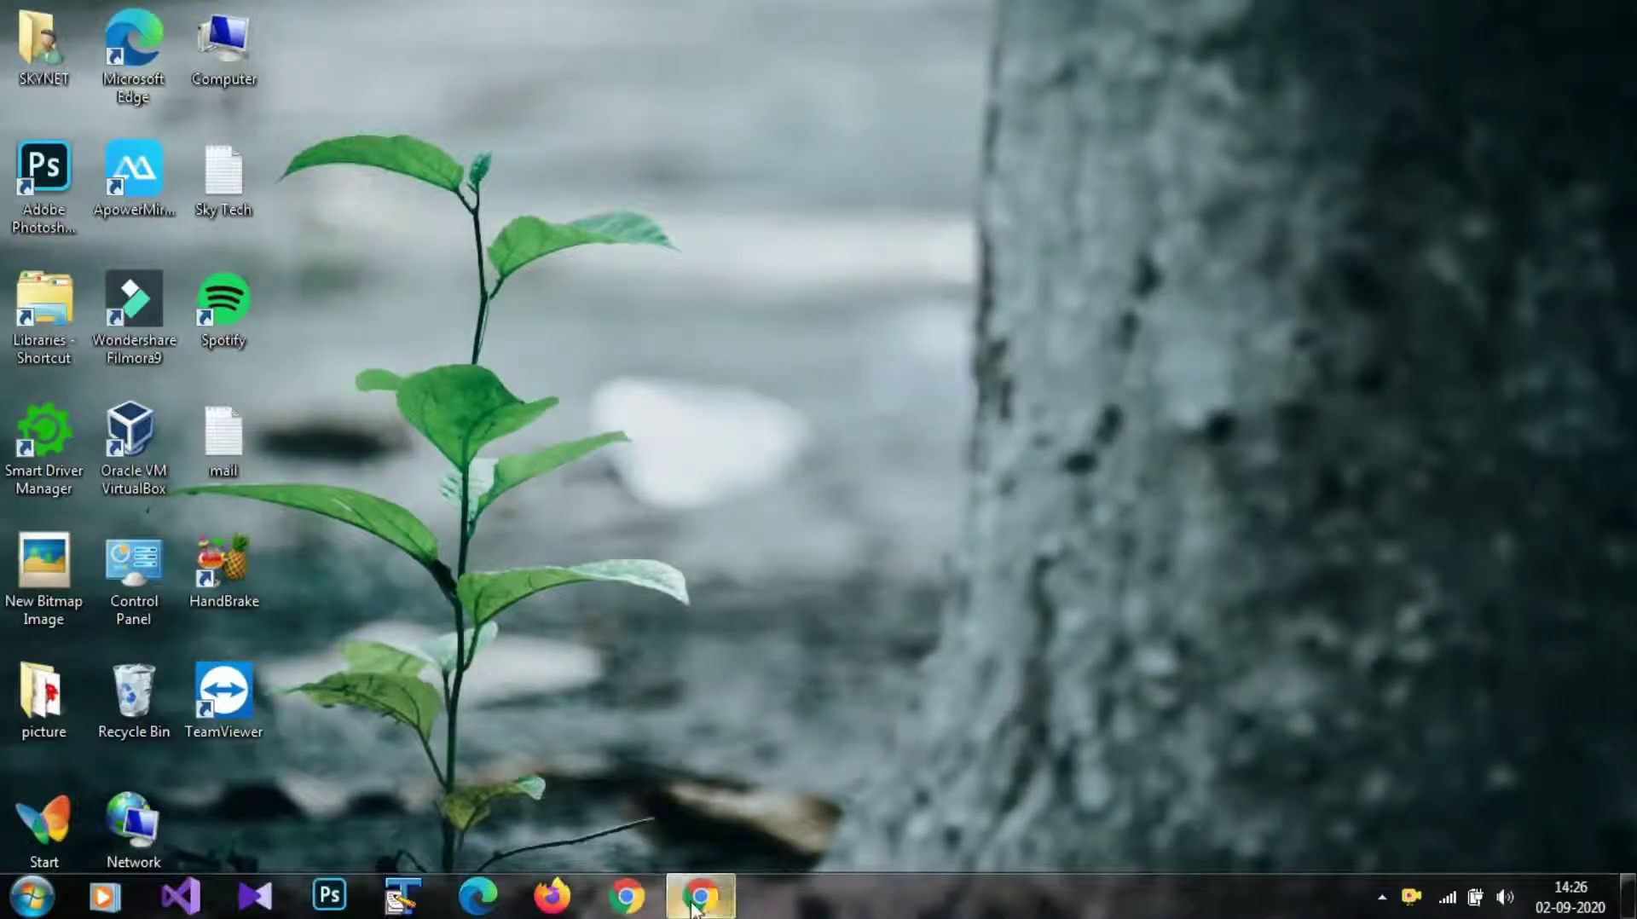
Open Google Drive from the Google apps grid in Chrome and scroll down to the My Drive files.
{"action": "left_click", "coordinate": [693, 906]}
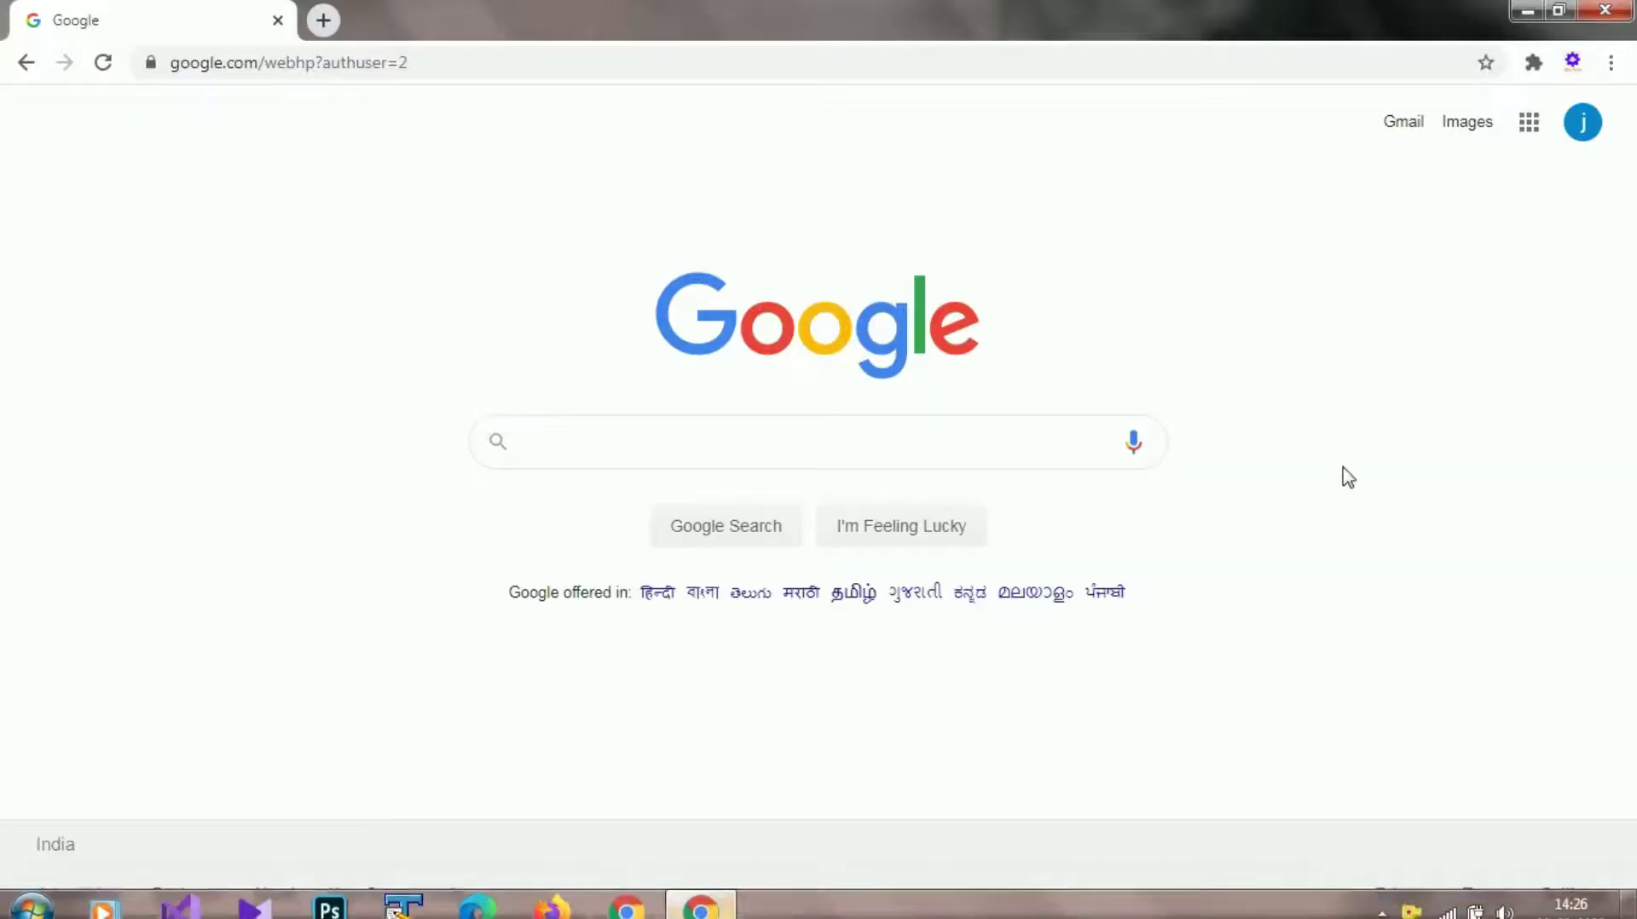
{"action": "left_click", "coordinate": [1535, 126]}
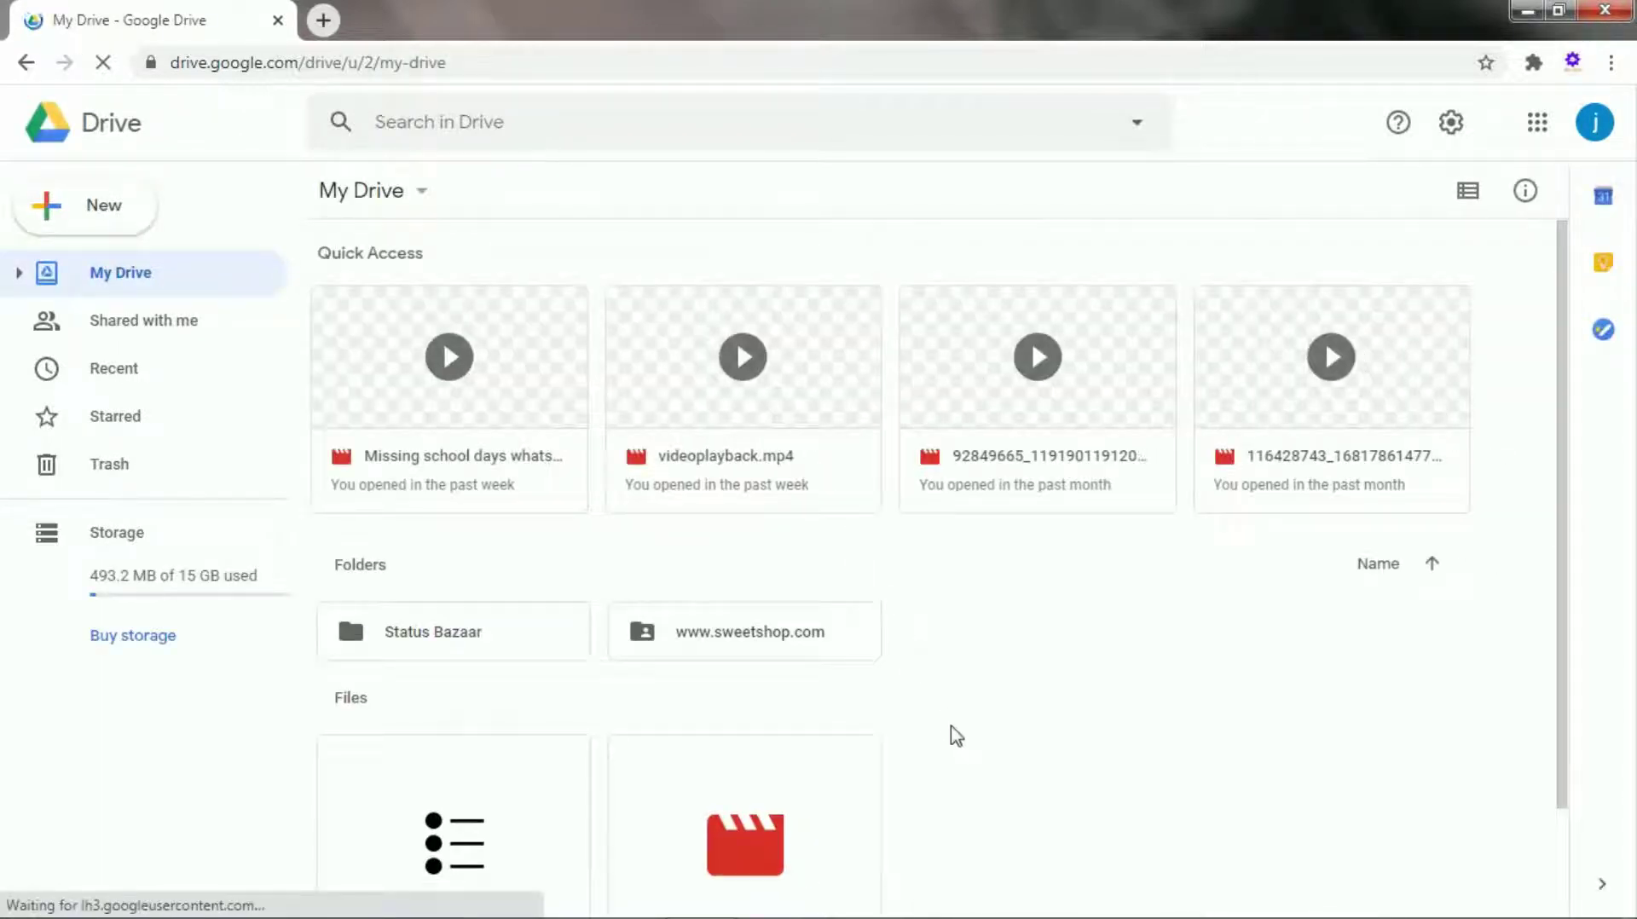
{"action": "scroll", "coordinate": [1194, 610], "scroll_direction": "down", "scroll_amount": 2}
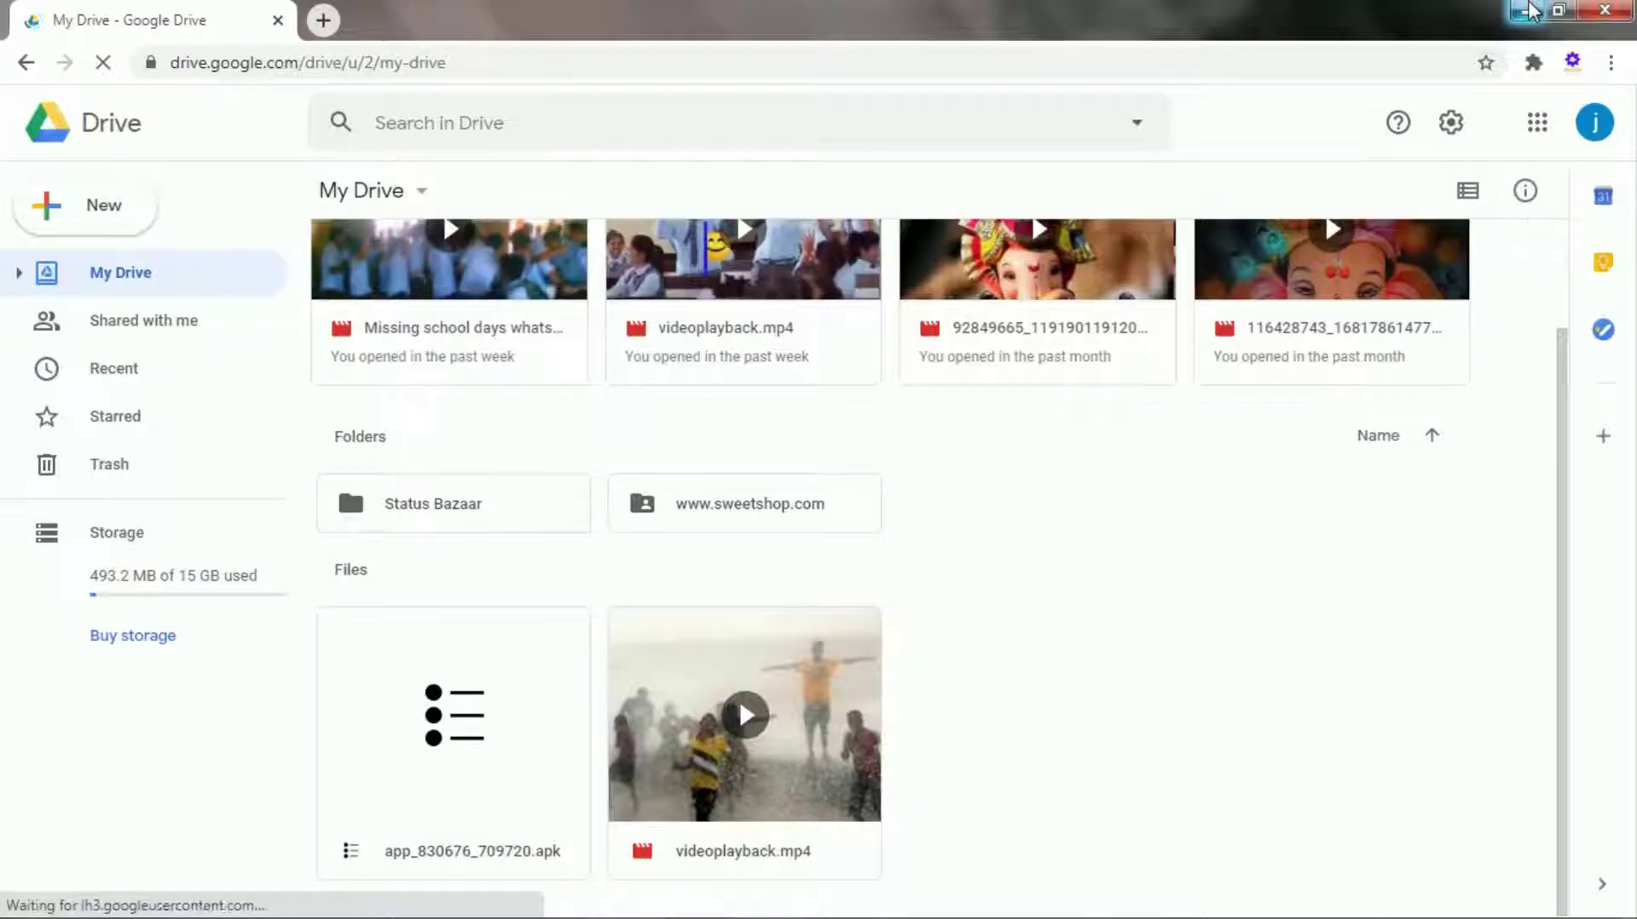
Drag the Sky Tech file from the Windows desktop into My Drive to upload it.
{"action": "left_click", "coordinate": [1529, 10]}
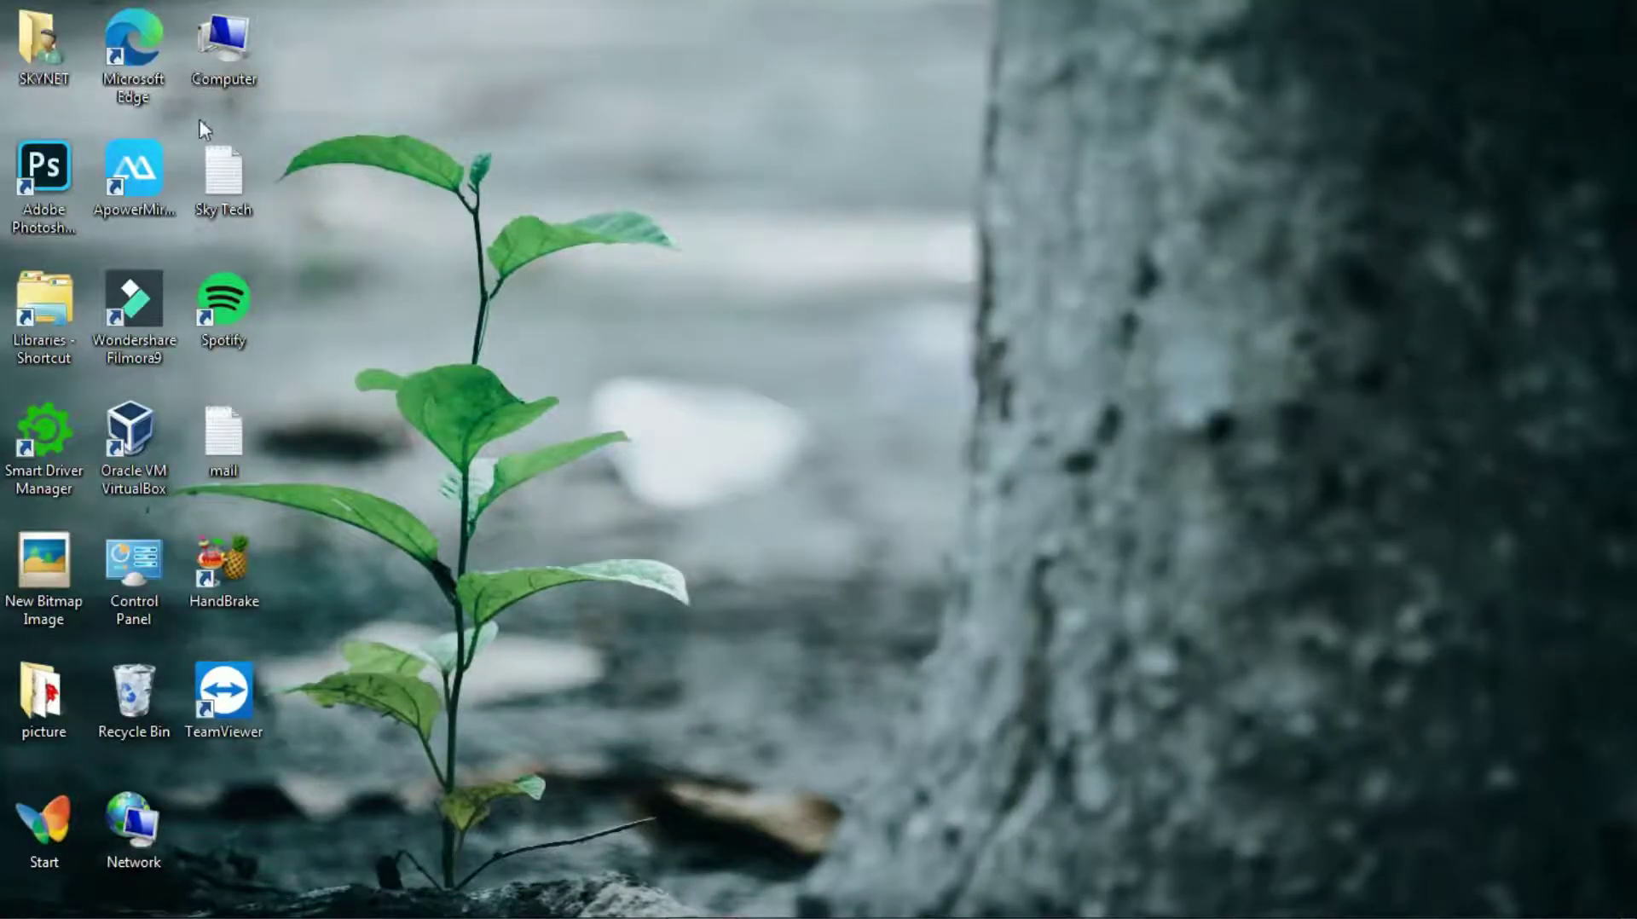
{"action": "left_click_drag", "start_coordinate": [207, 138], "coordinate": [322, 239]}
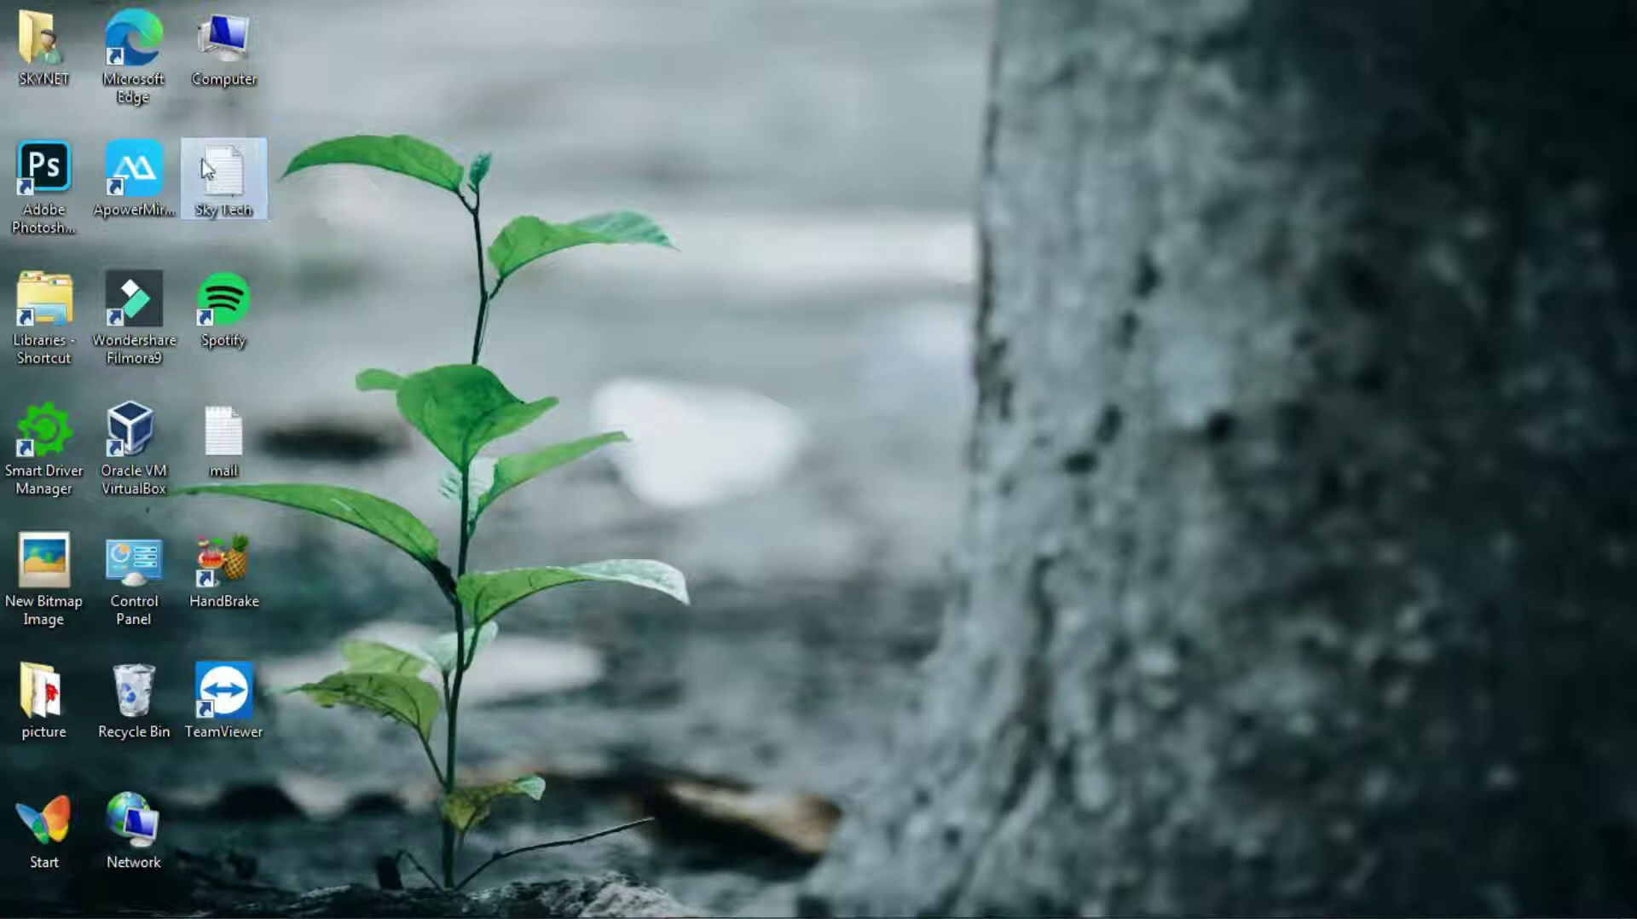
{"action": "left_click_drag", "start_coordinate": [198, 132], "coordinate": [289, 233]}
{"action": "right_click", "coordinate": [228, 182]}
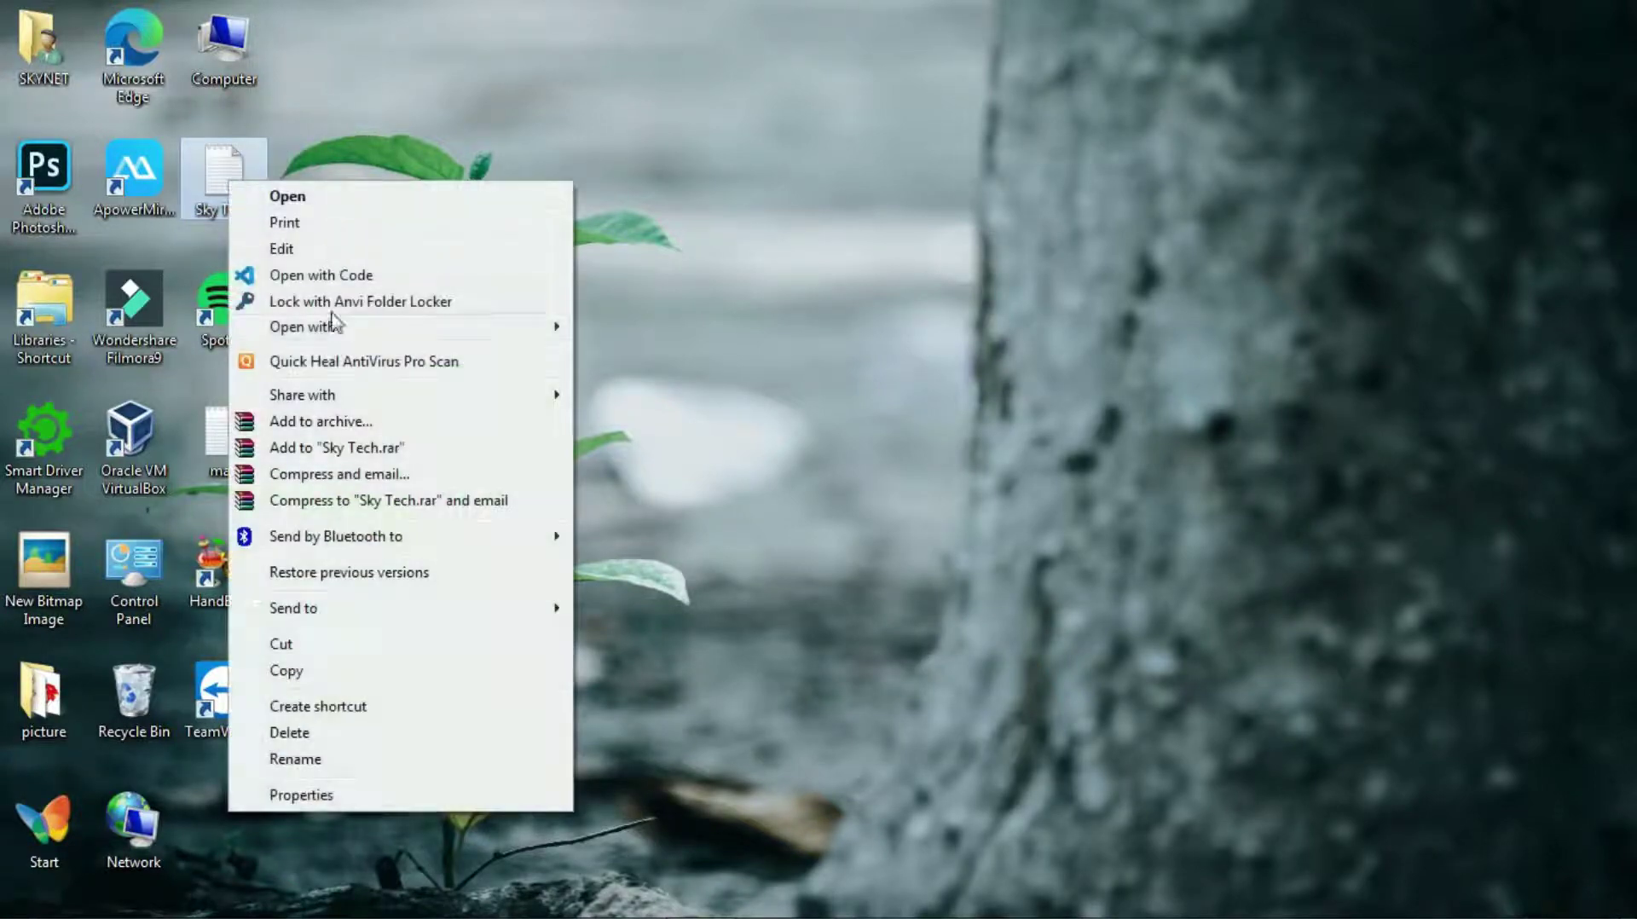
{"action": "left_click", "coordinate": [285, 671]}
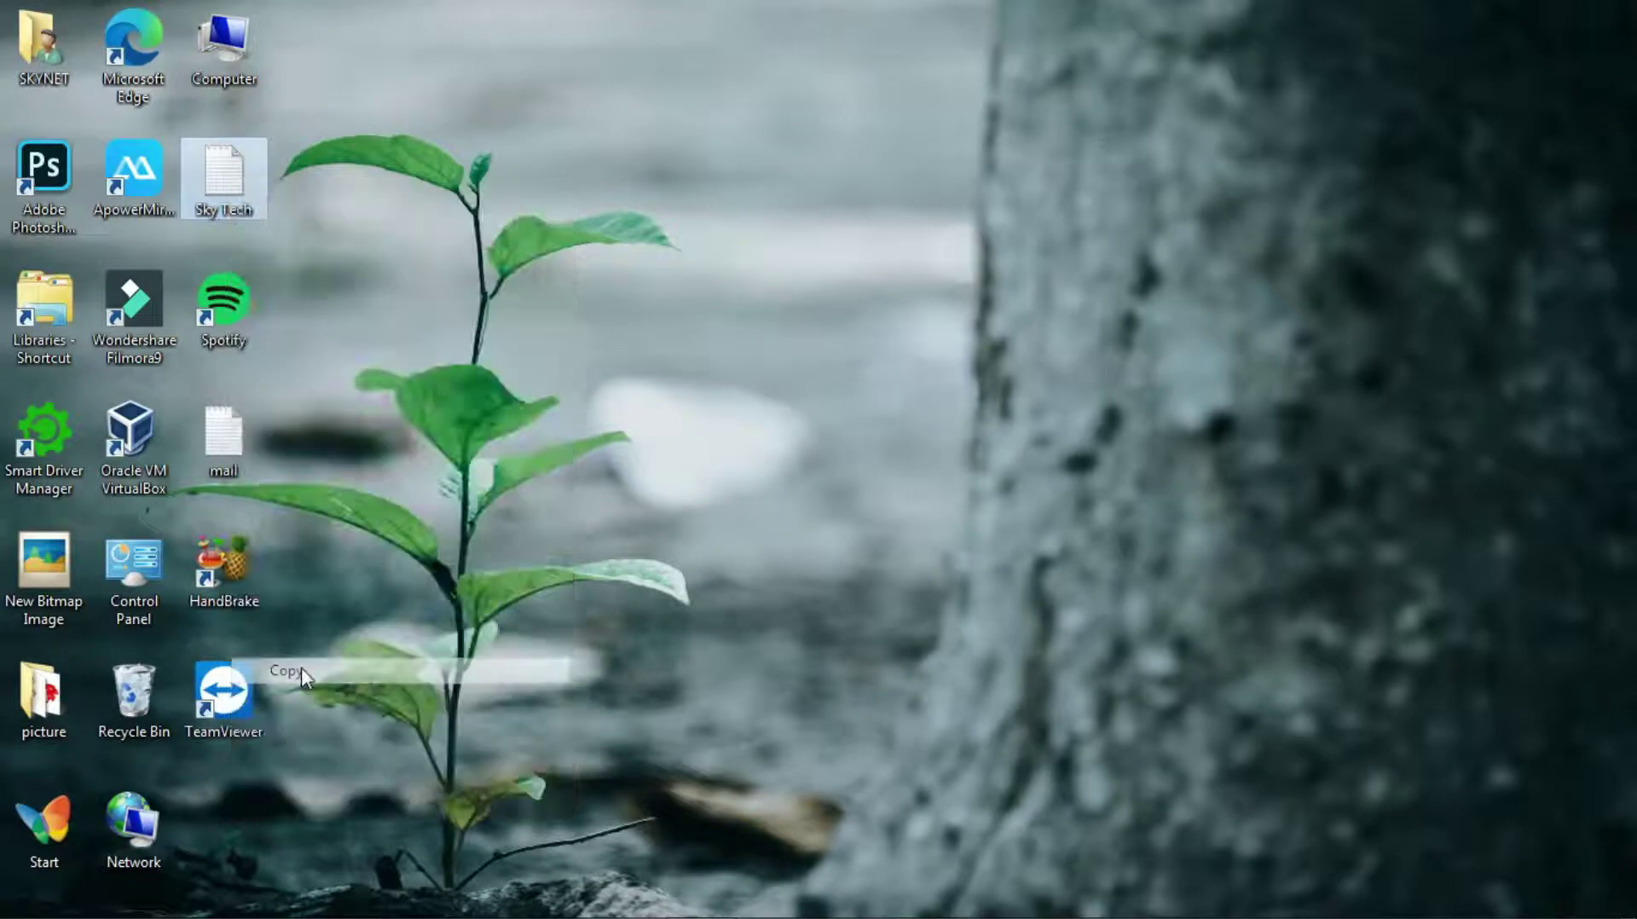
{"action": "left_click_drag", "start_coordinate": [229, 179], "coordinate": [1118, 657]}
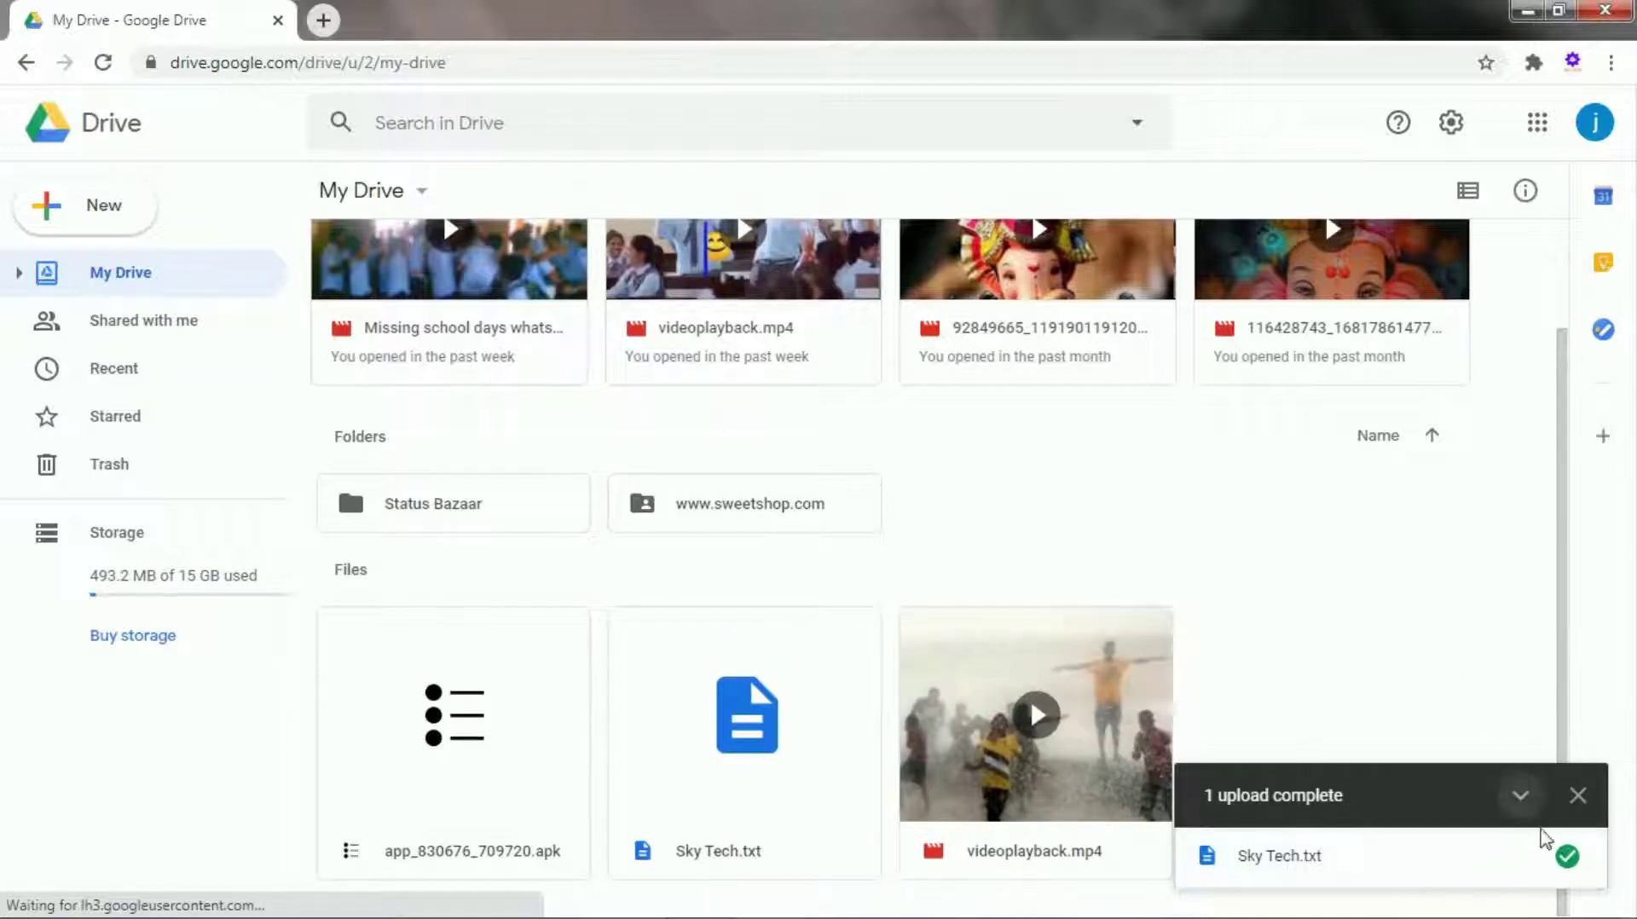
Set Sky Tech.txt's link access to 'Anyone with the link' as Viewer and copy the link.
{"action": "left_click", "coordinate": [1576, 796]}
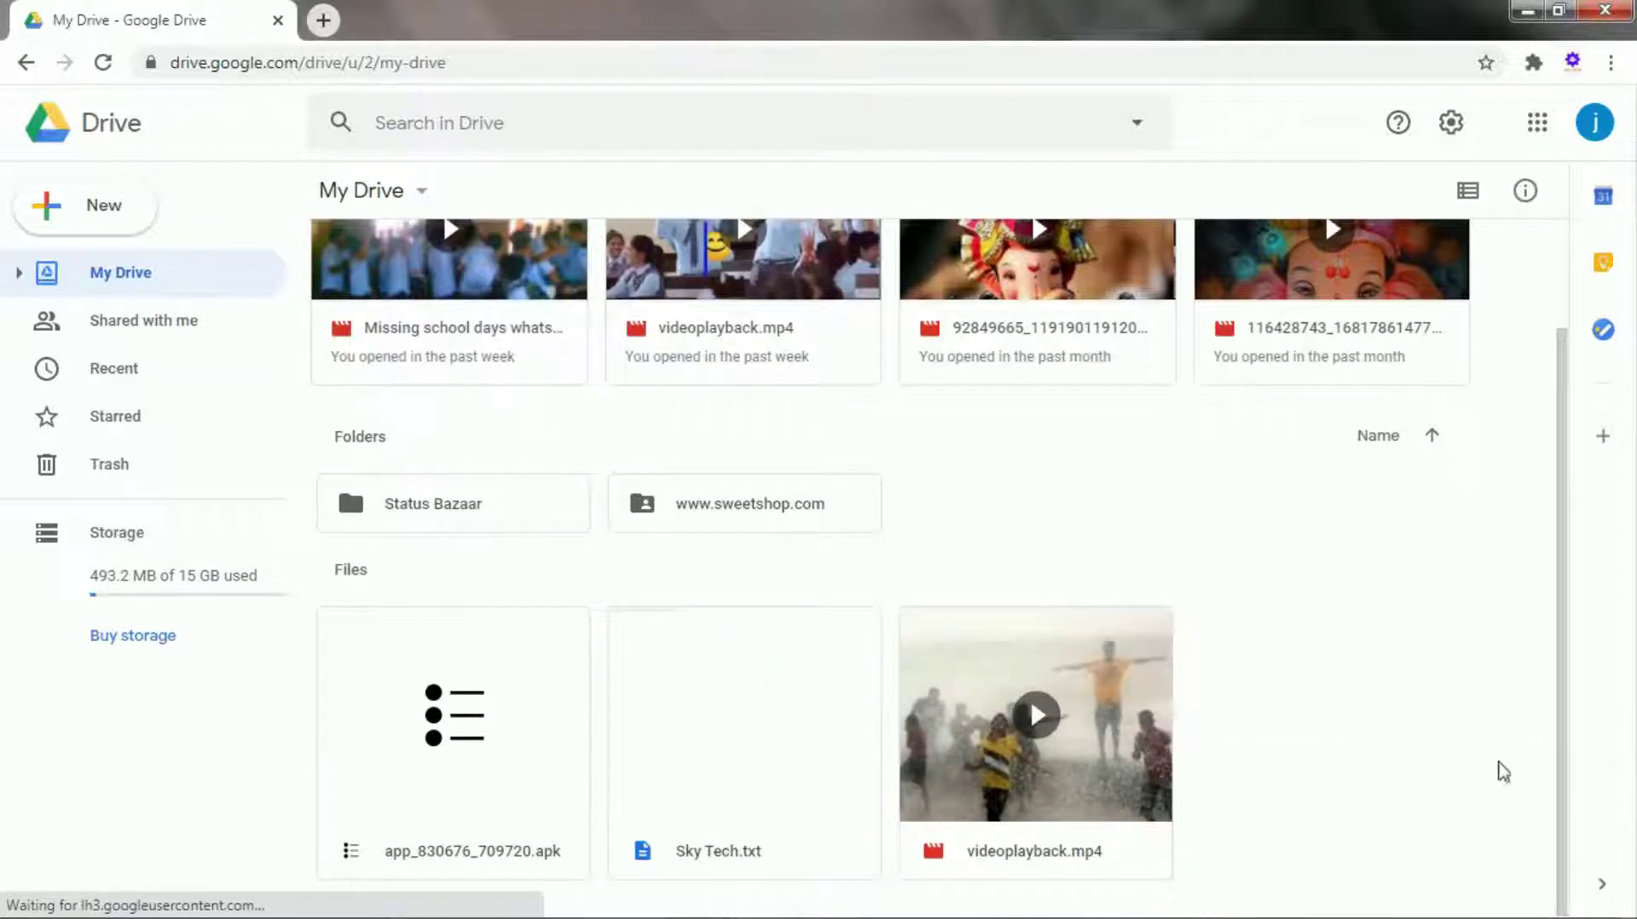
{"action": "left_click", "coordinate": [790, 750]}
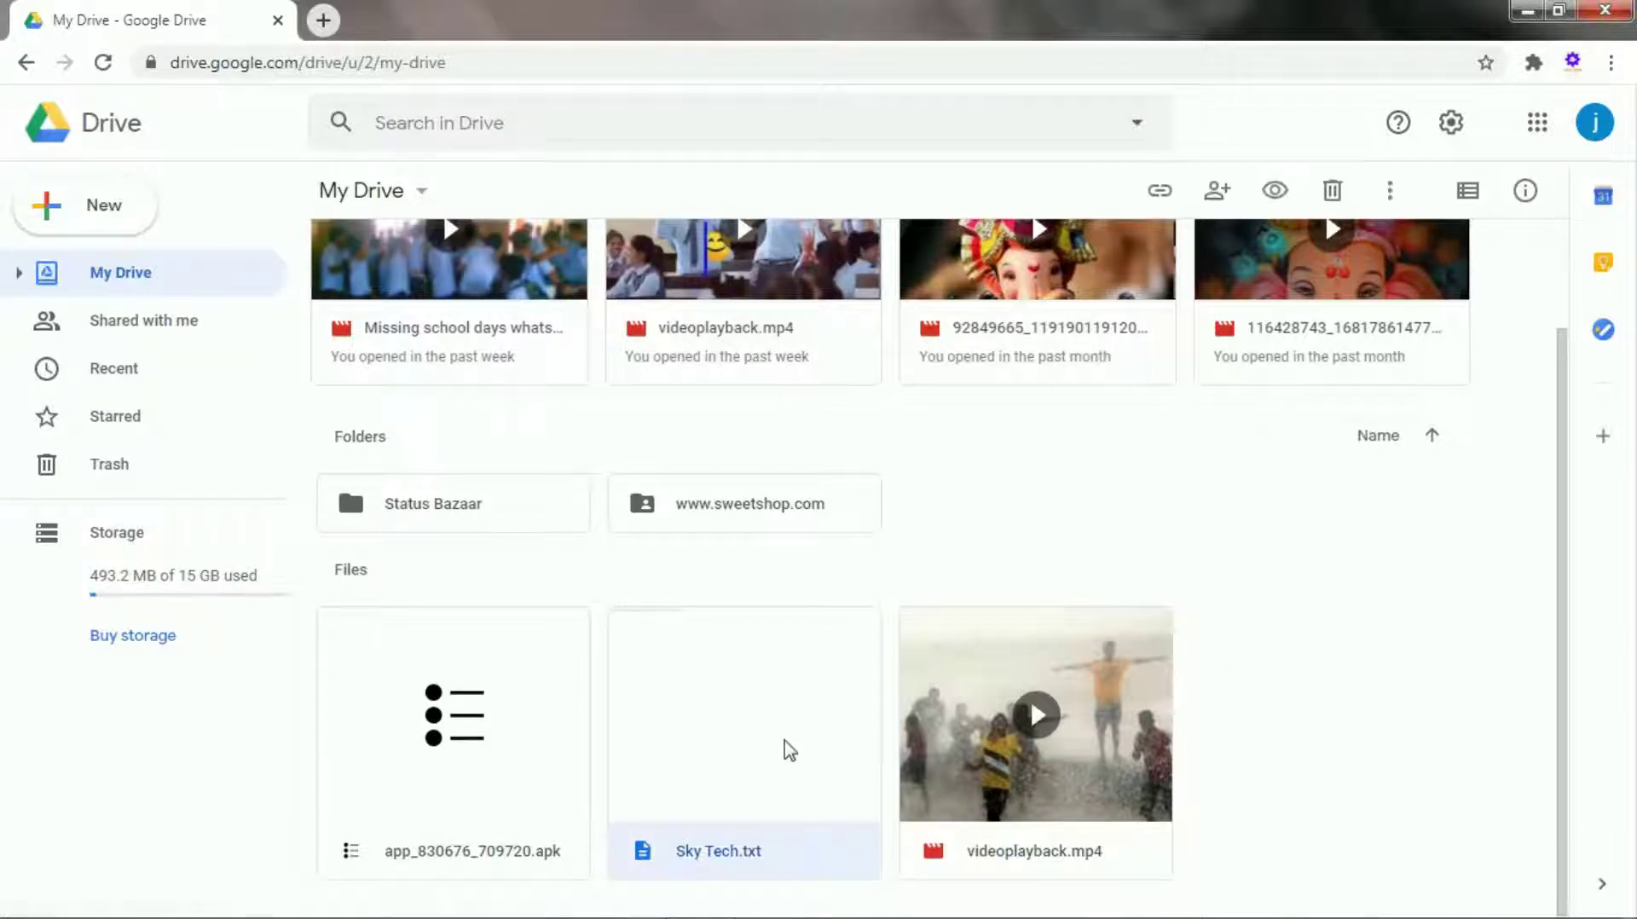
{"action": "right_click", "coordinate": [695, 712]}
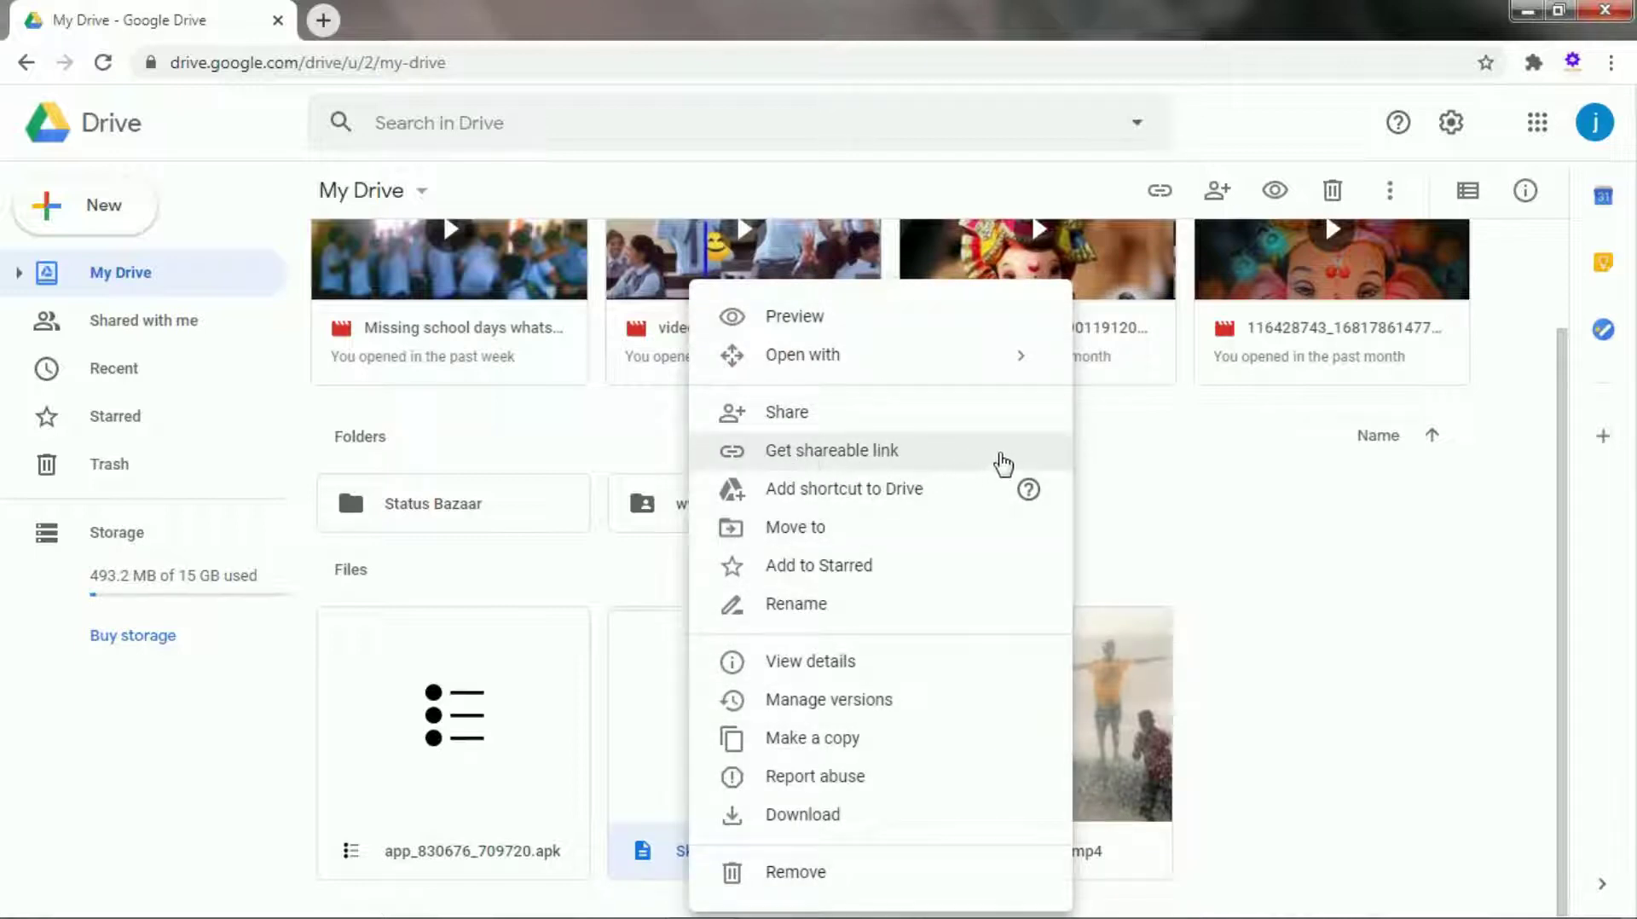
{"action": "left_click", "coordinate": [846, 456]}
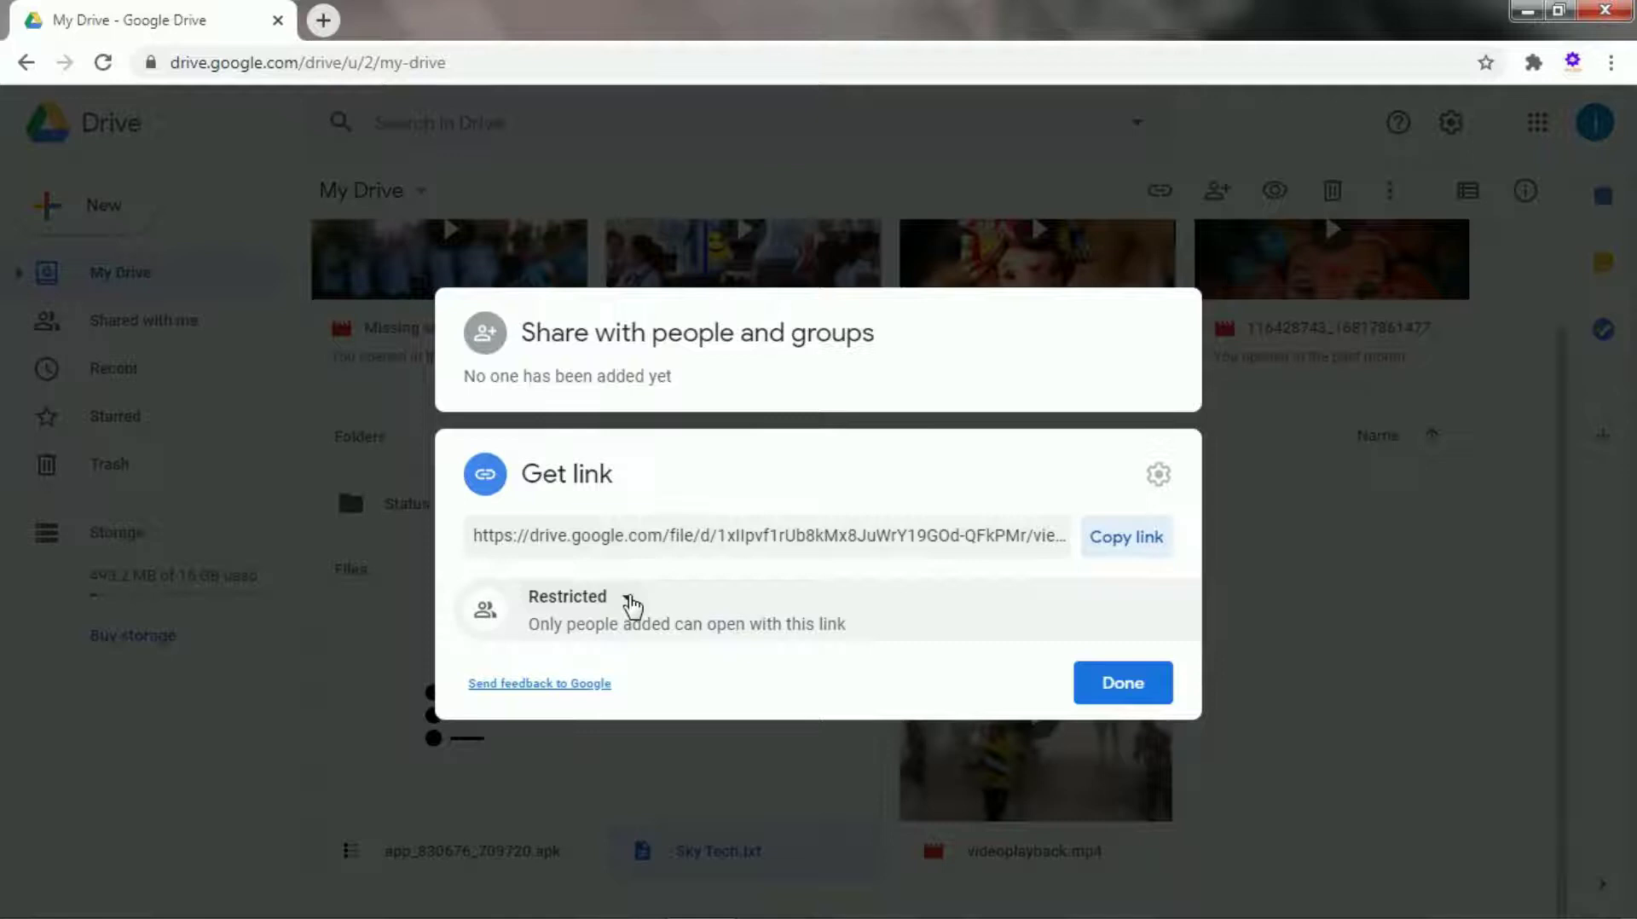
{"action": "left_click", "coordinate": [628, 600]}
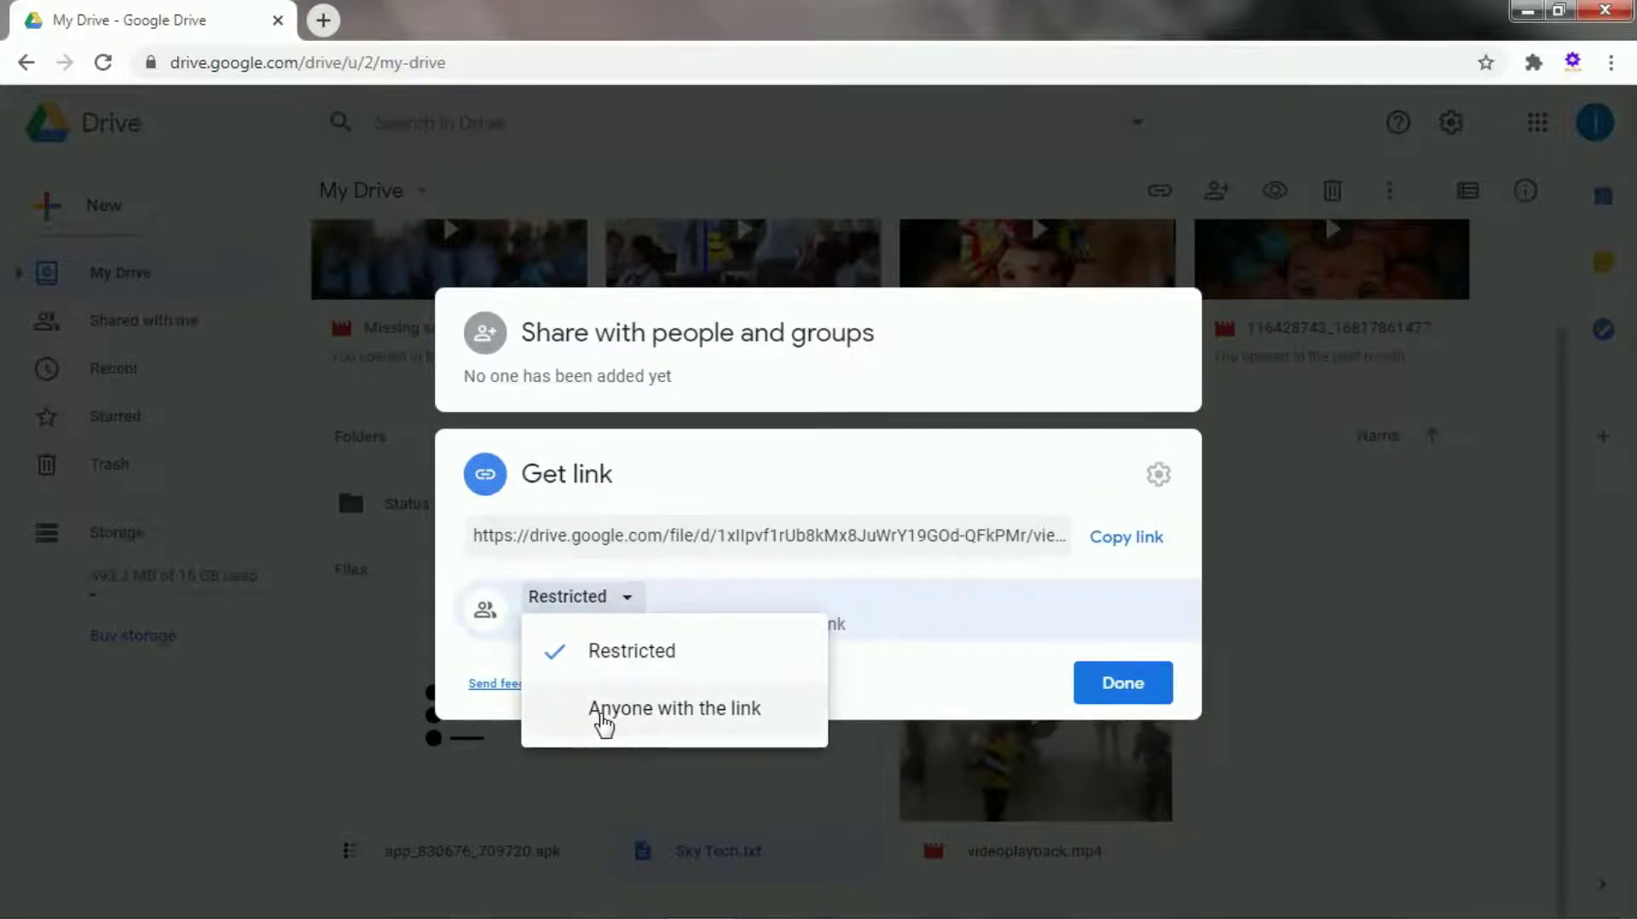
{"action": "left_click", "coordinate": [704, 713]}
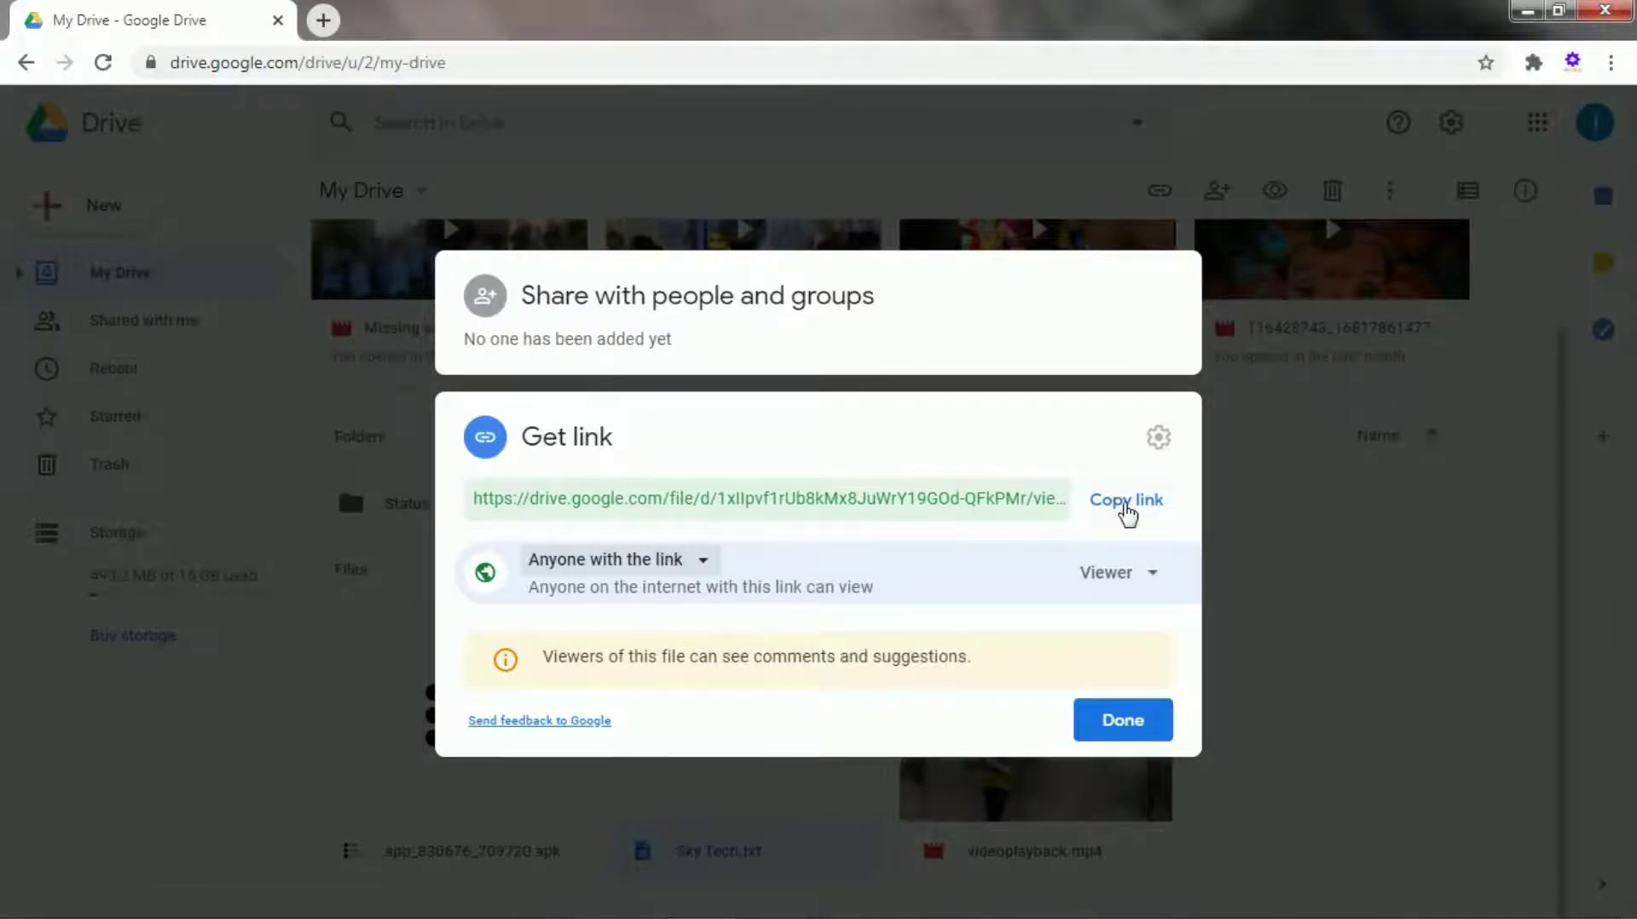
{"action": "left_click", "coordinate": [1126, 507]}
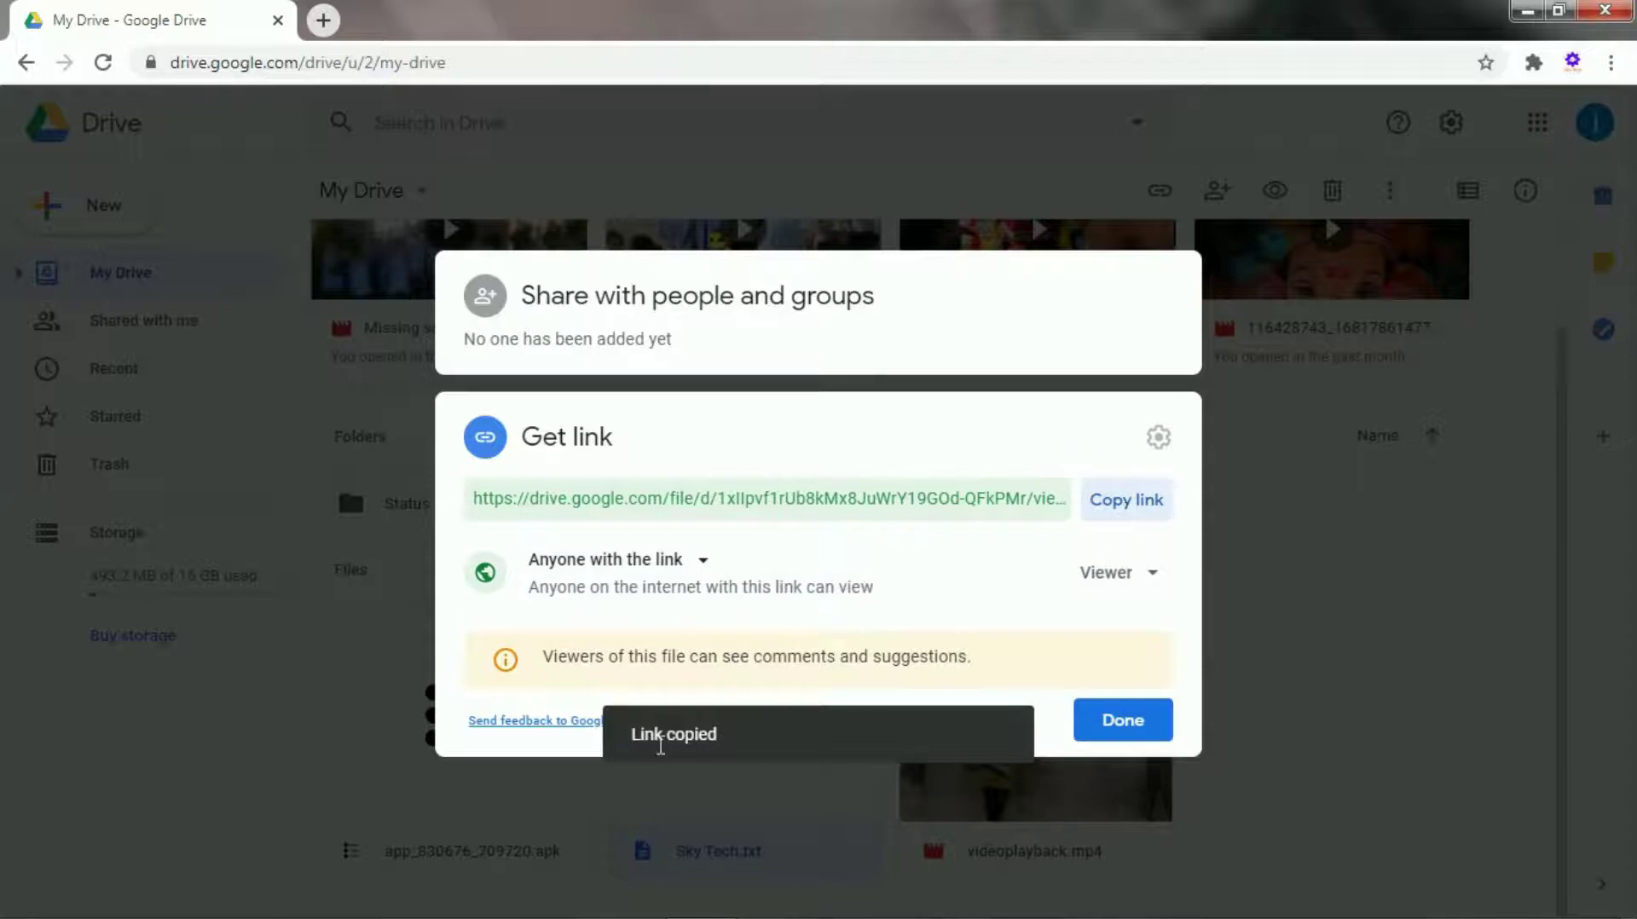
Close the sharing settings and search Google for 'google drive direct download link'.
{"action": "left_click", "coordinate": [1121, 721]}
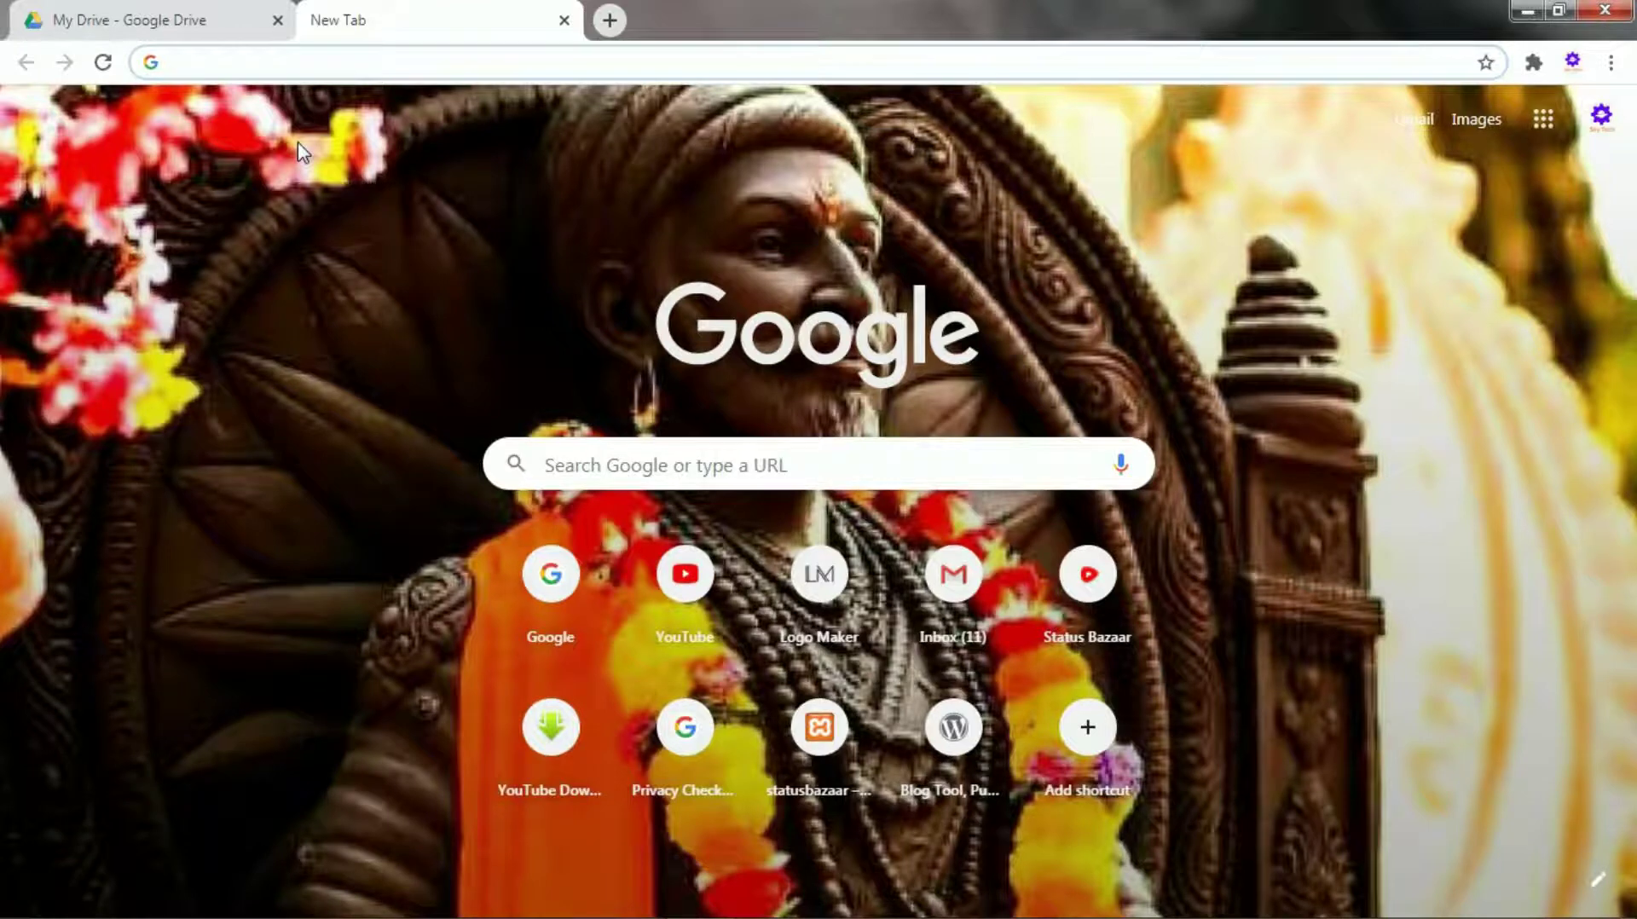
{"action": "type", "text": "g"}
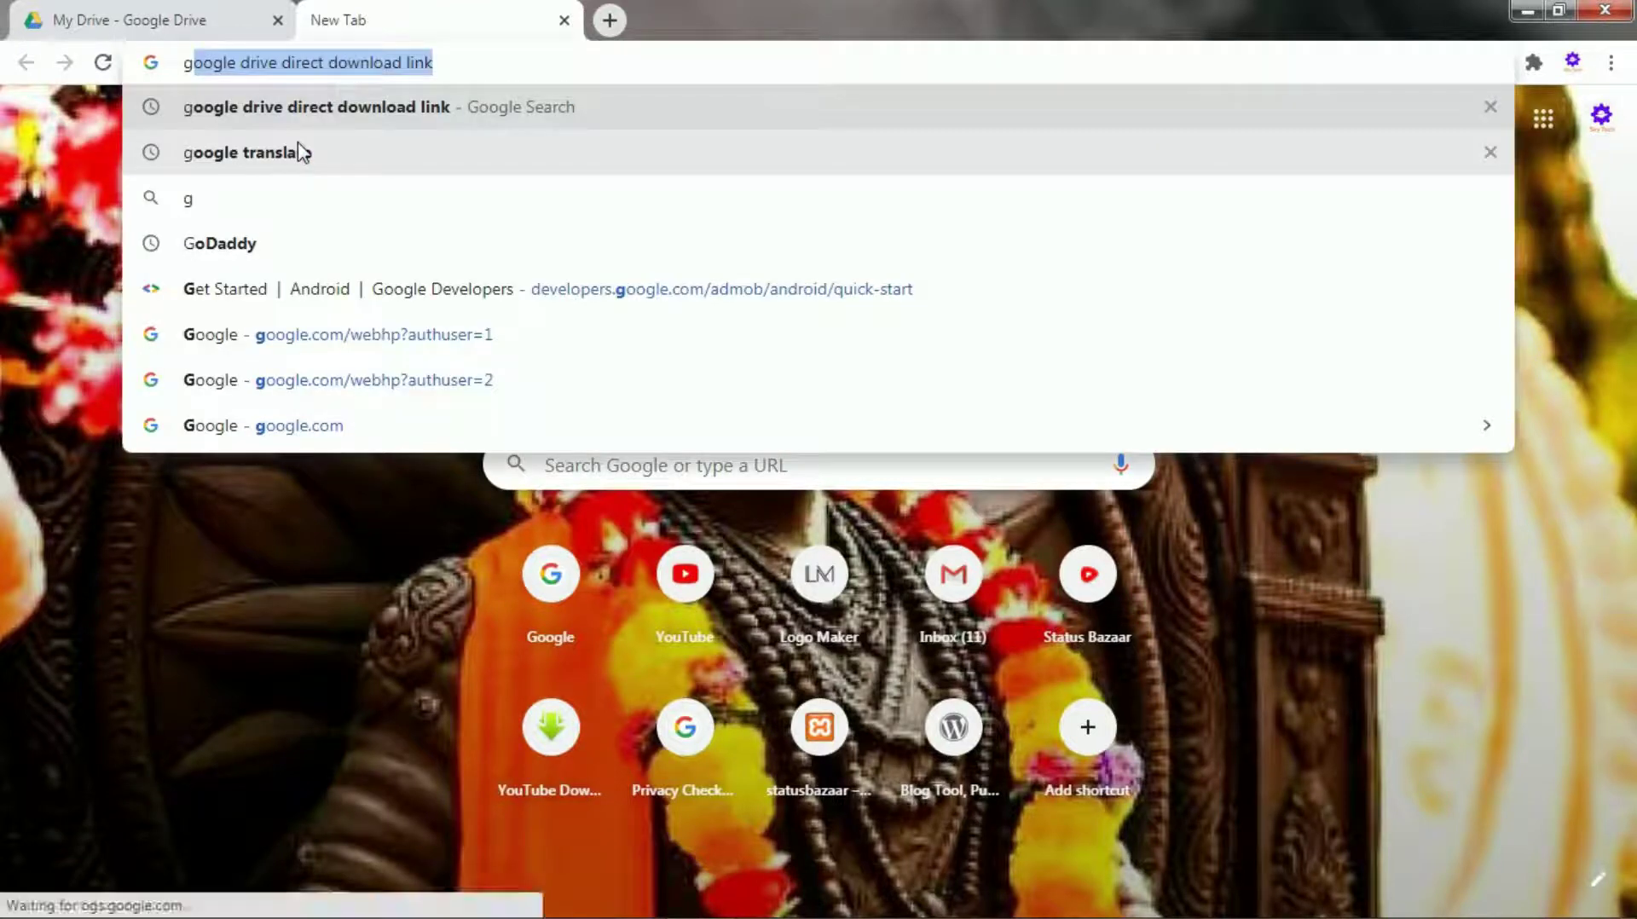
{"action": "type", "text": "oogle"}
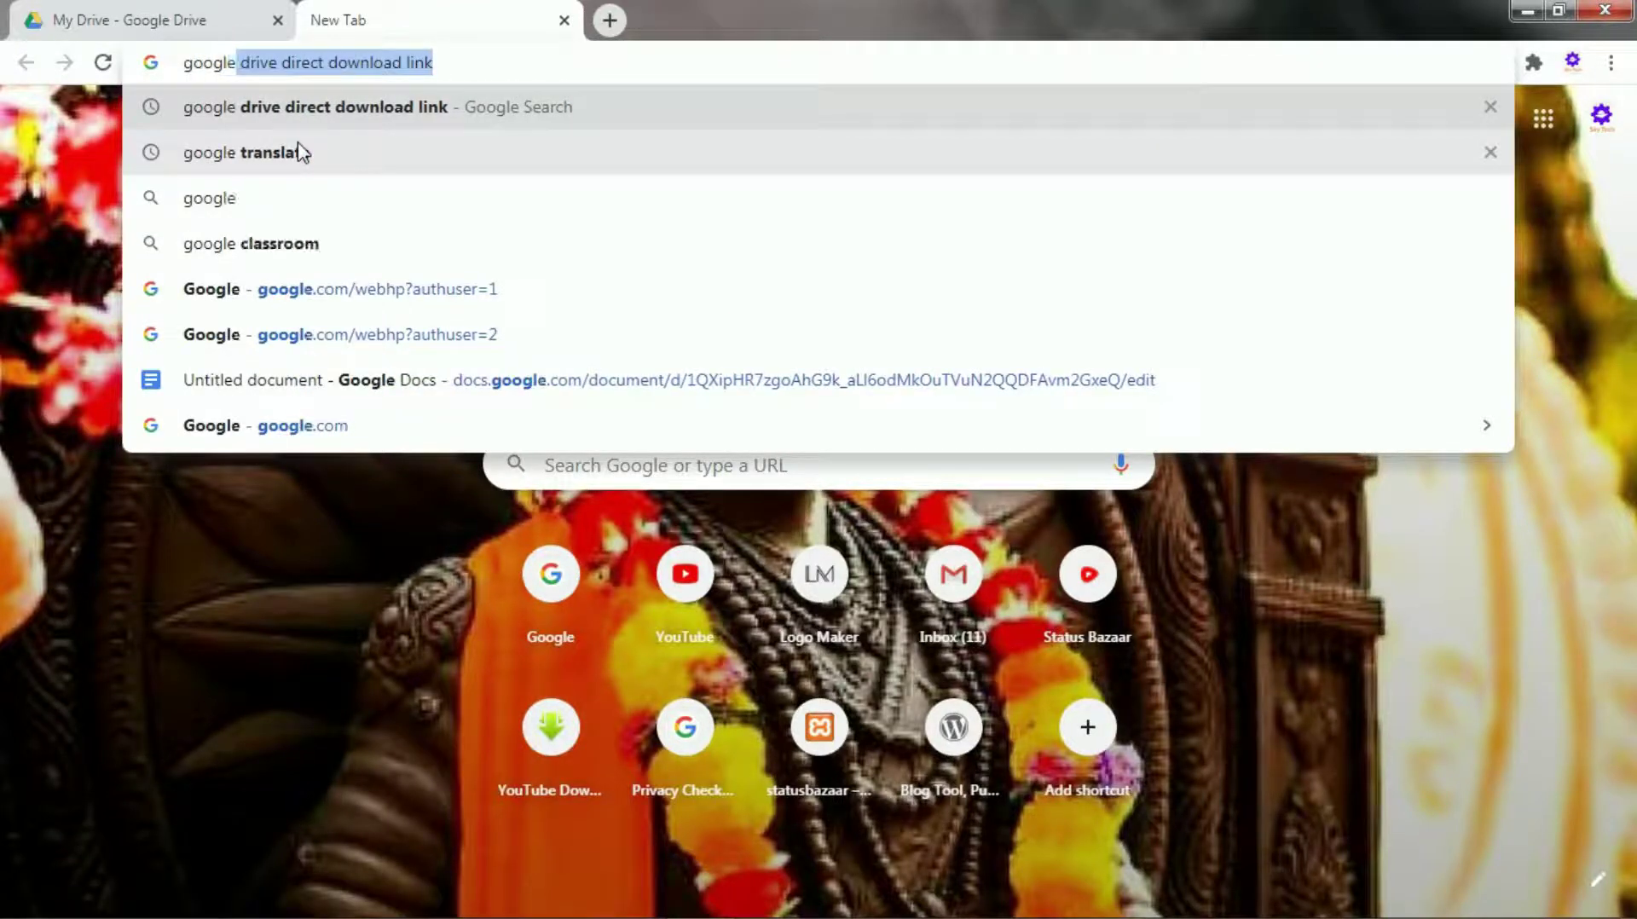
{"action": "key", "text": "Right"}
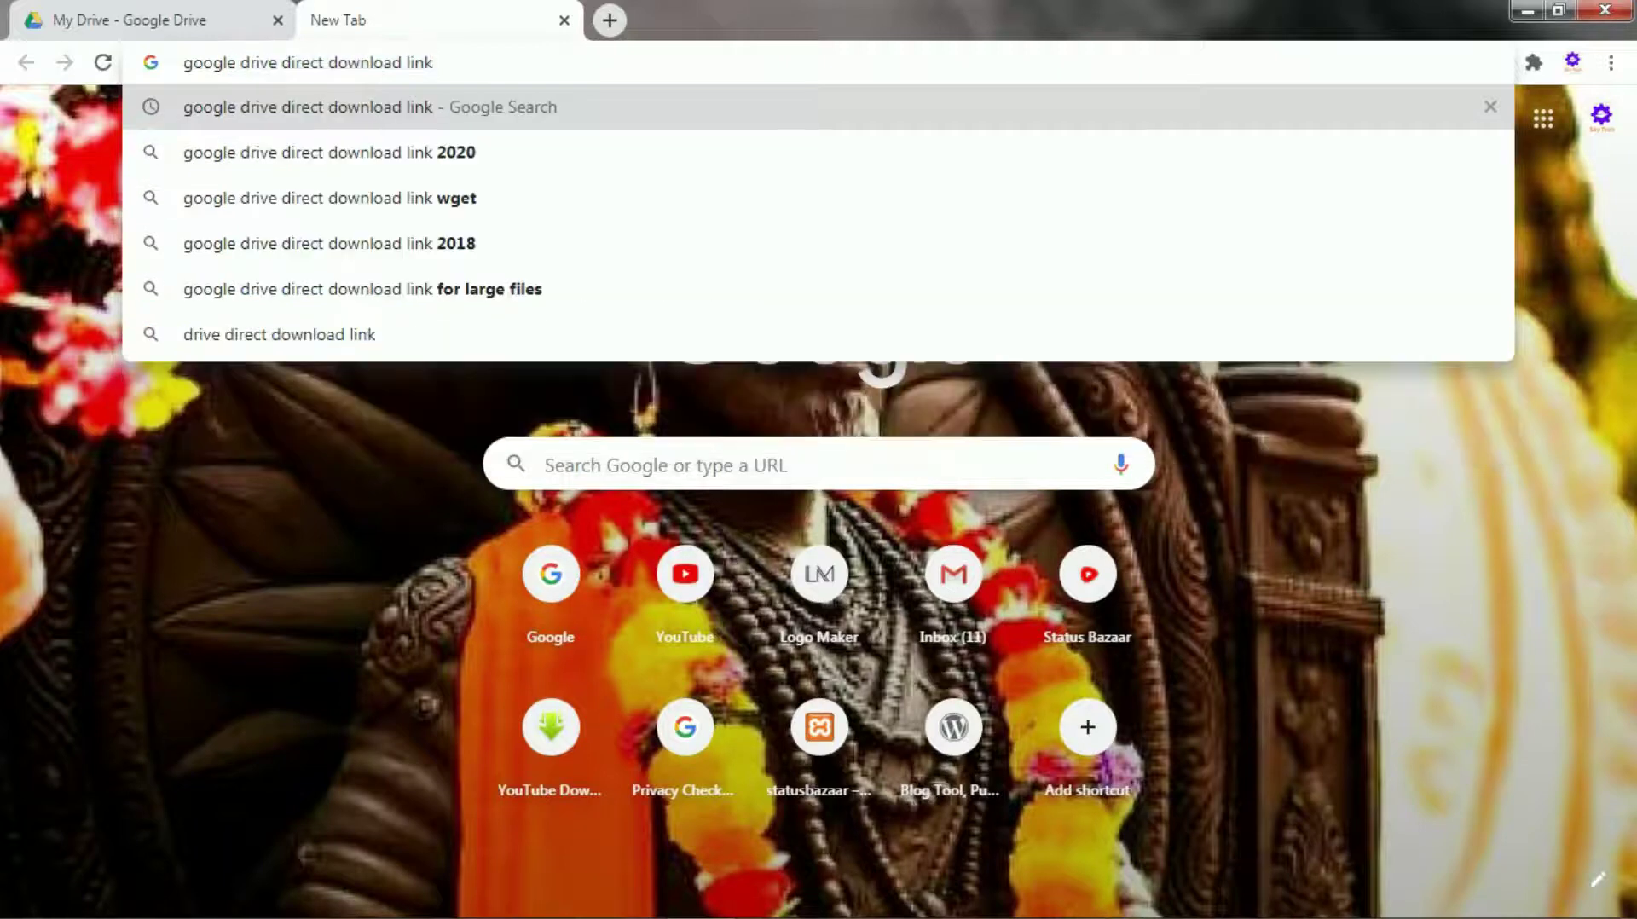
{"action": "key", "text": "Return"}
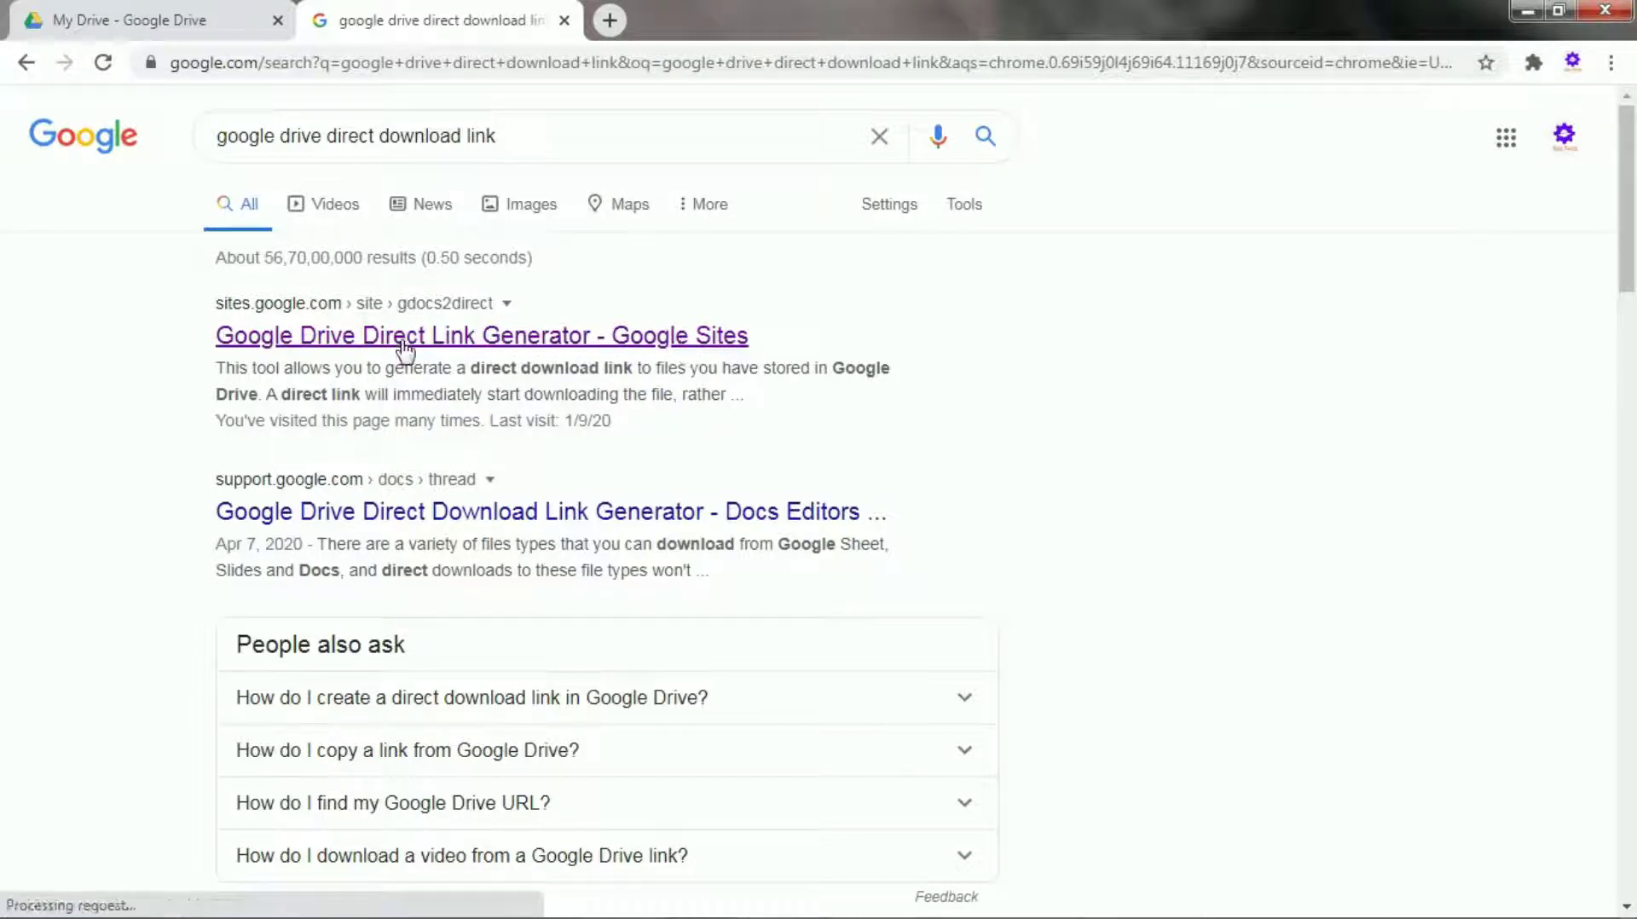
Paste the share URL into the Google Drive Direct Link Generator and create the direct link.
{"action": "left_click", "coordinate": [350, 343]}
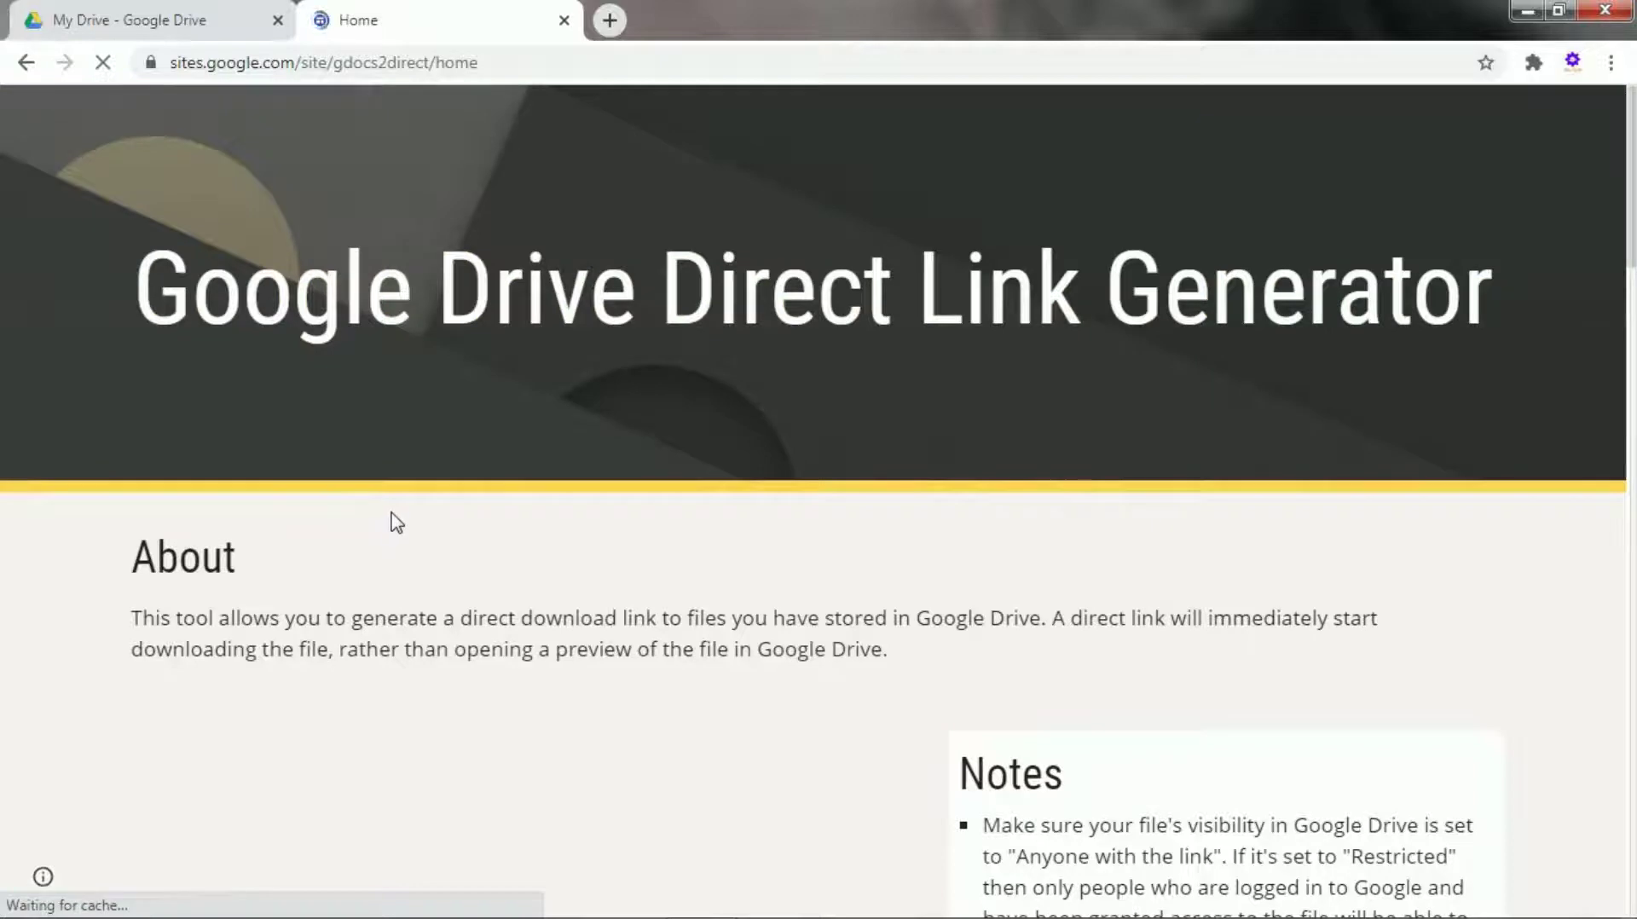
{"action": "scroll", "coordinate": [394, 522], "scroll_direction": "down", "scroll_amount": 5}
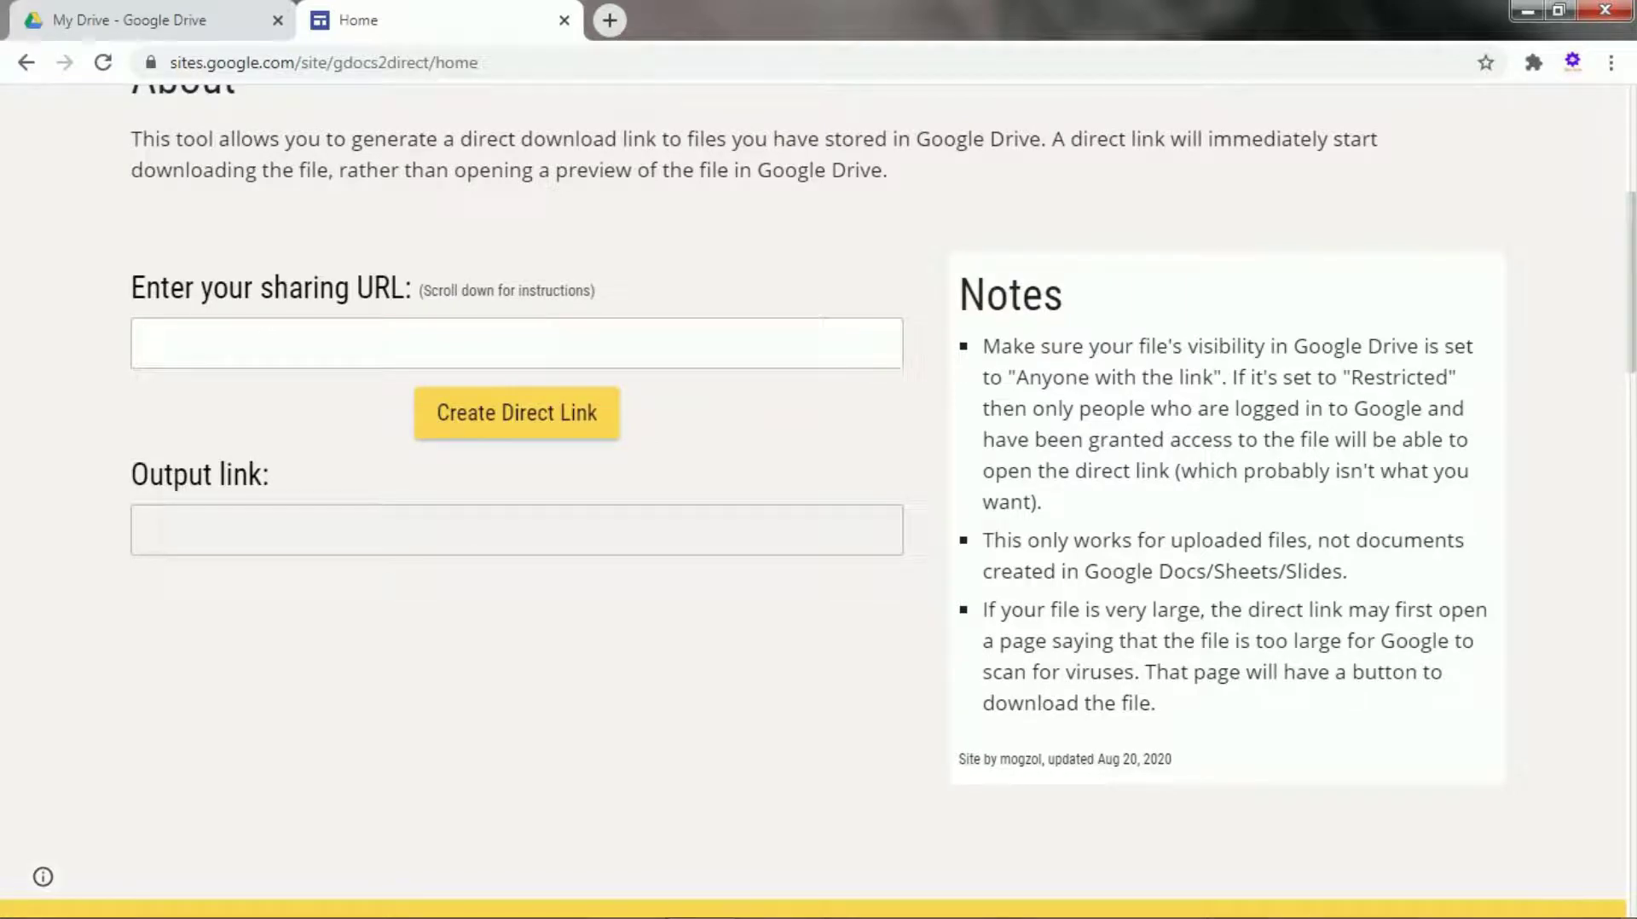
{"action": "left_click", "coordinate": [144, 343]}
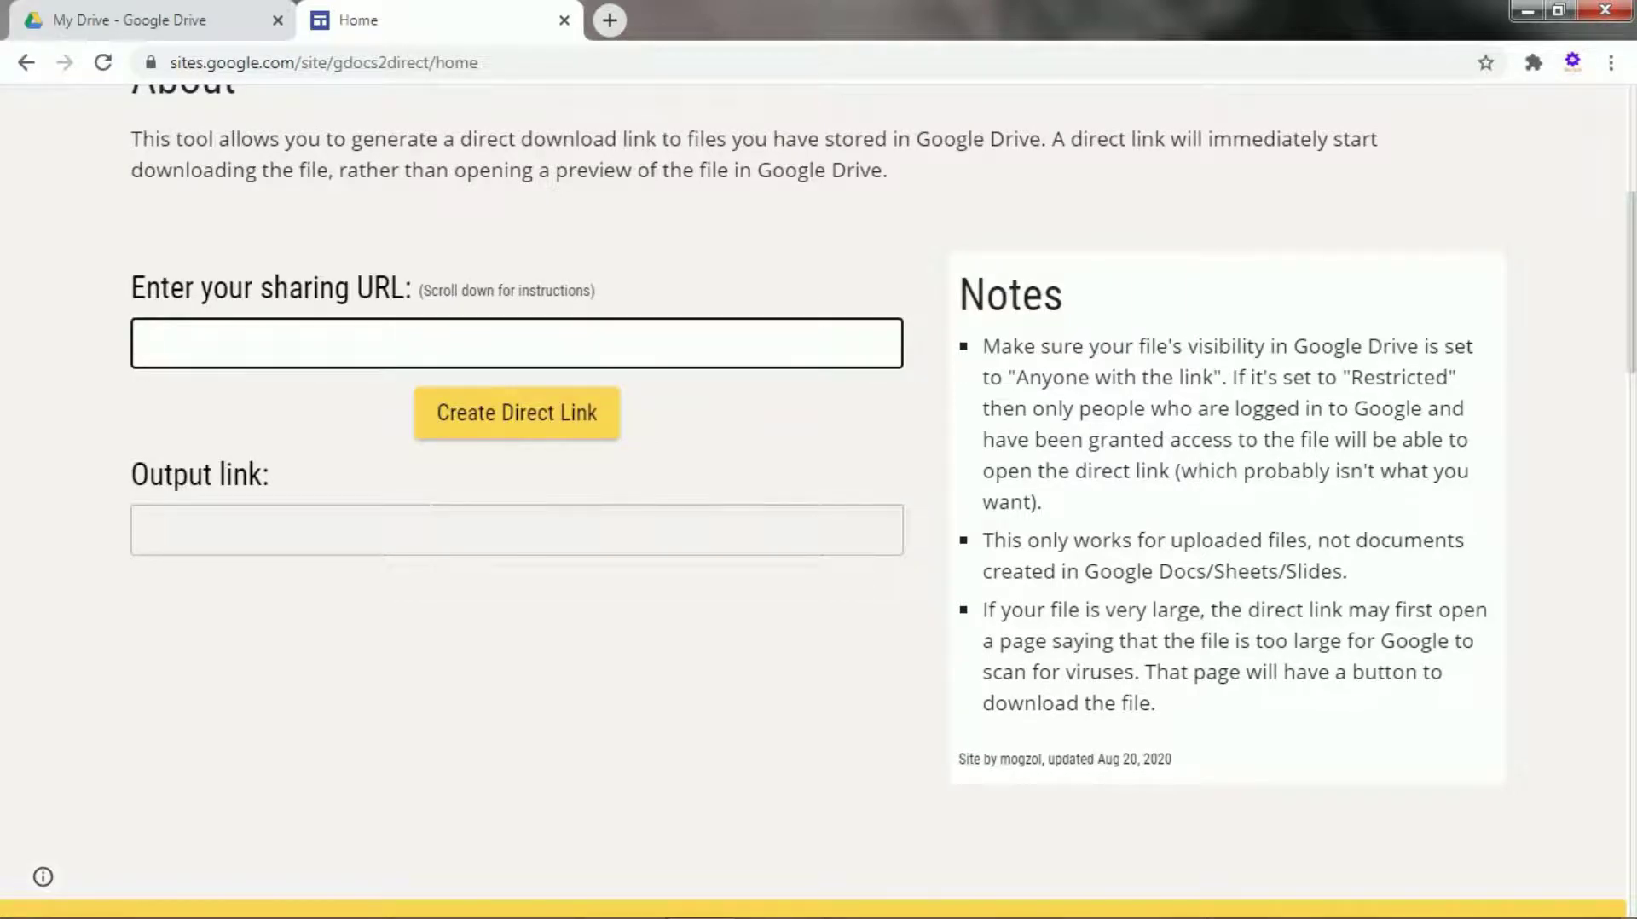
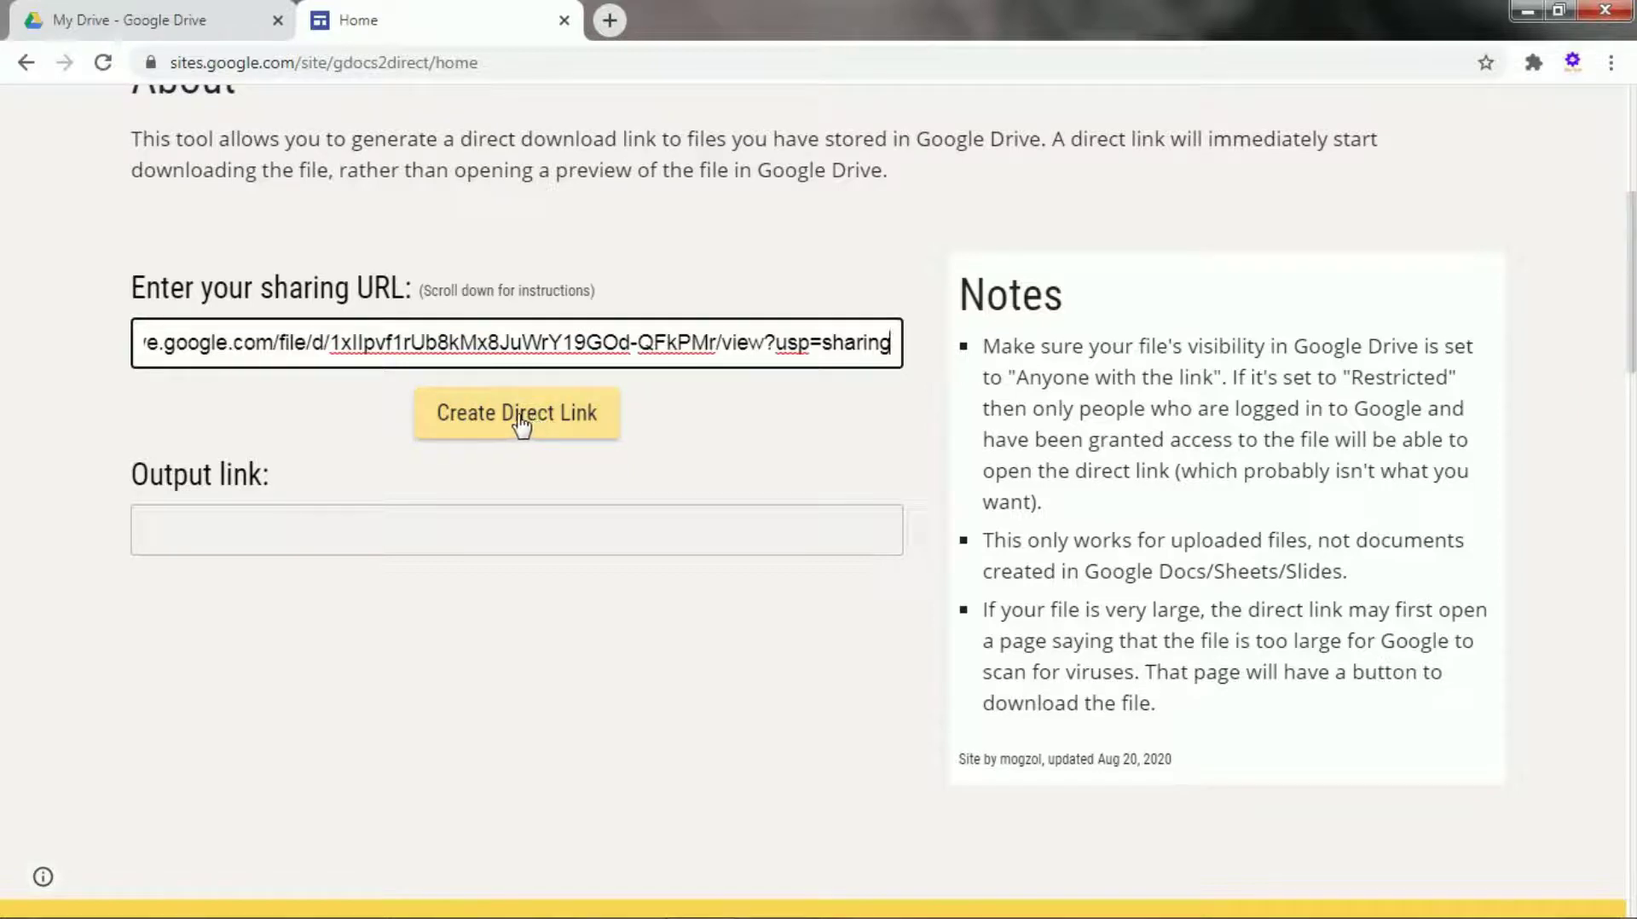
{"action": "left_click", "coordinate": [521, 424]}
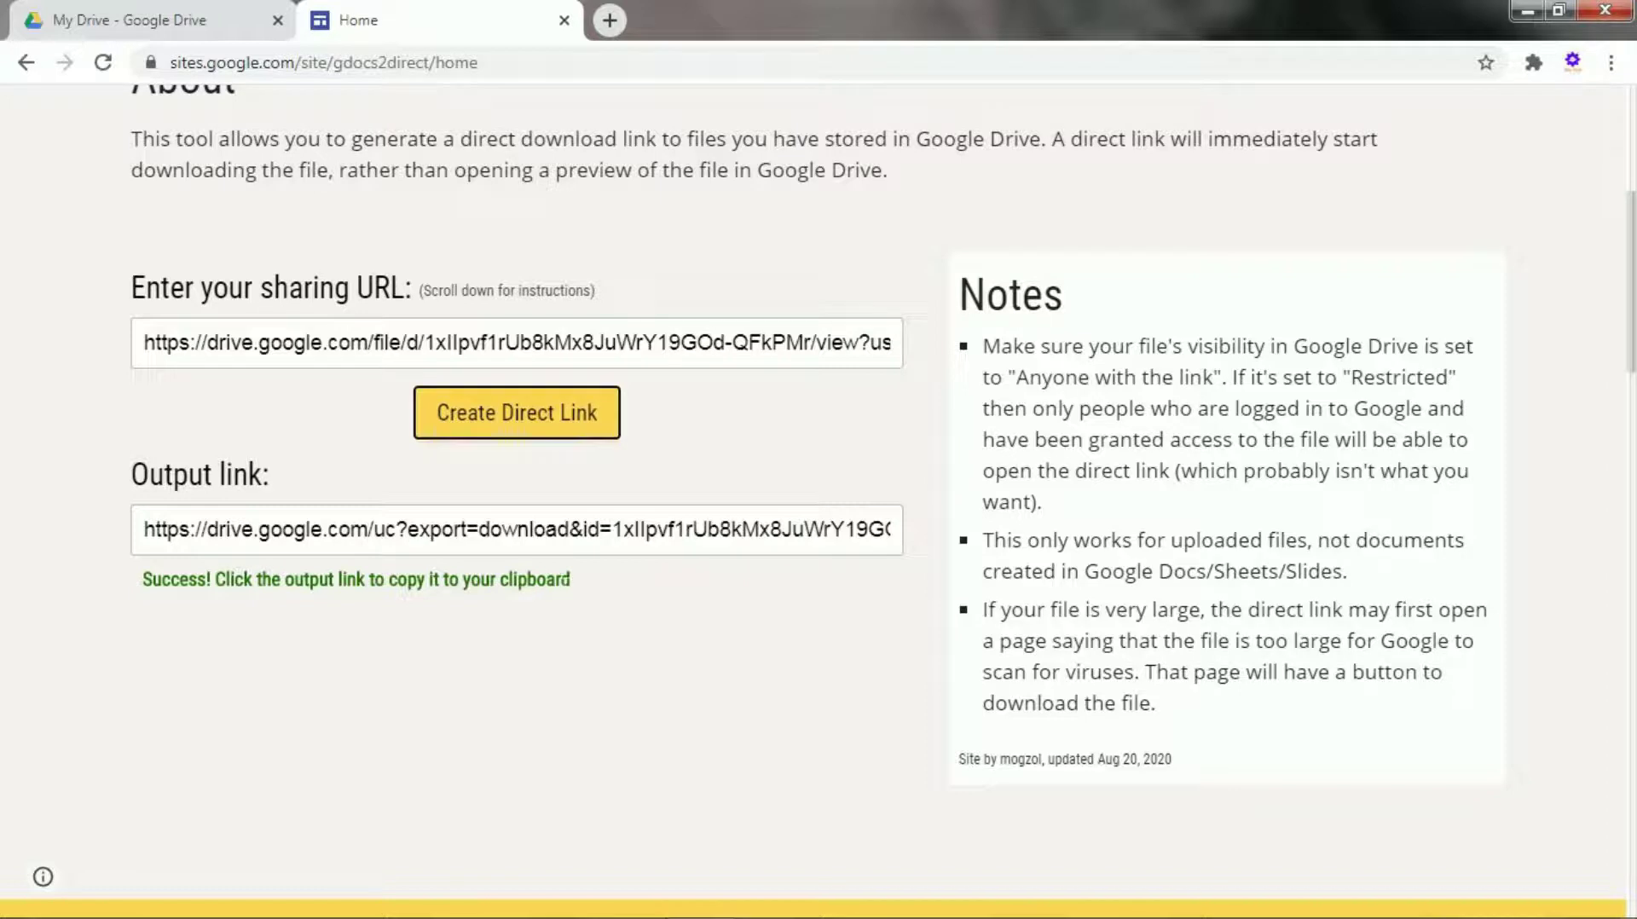
Copy the generated export=download direct link to the clipboard.
{"action": "left_click", "coordinate": [373, 532]}
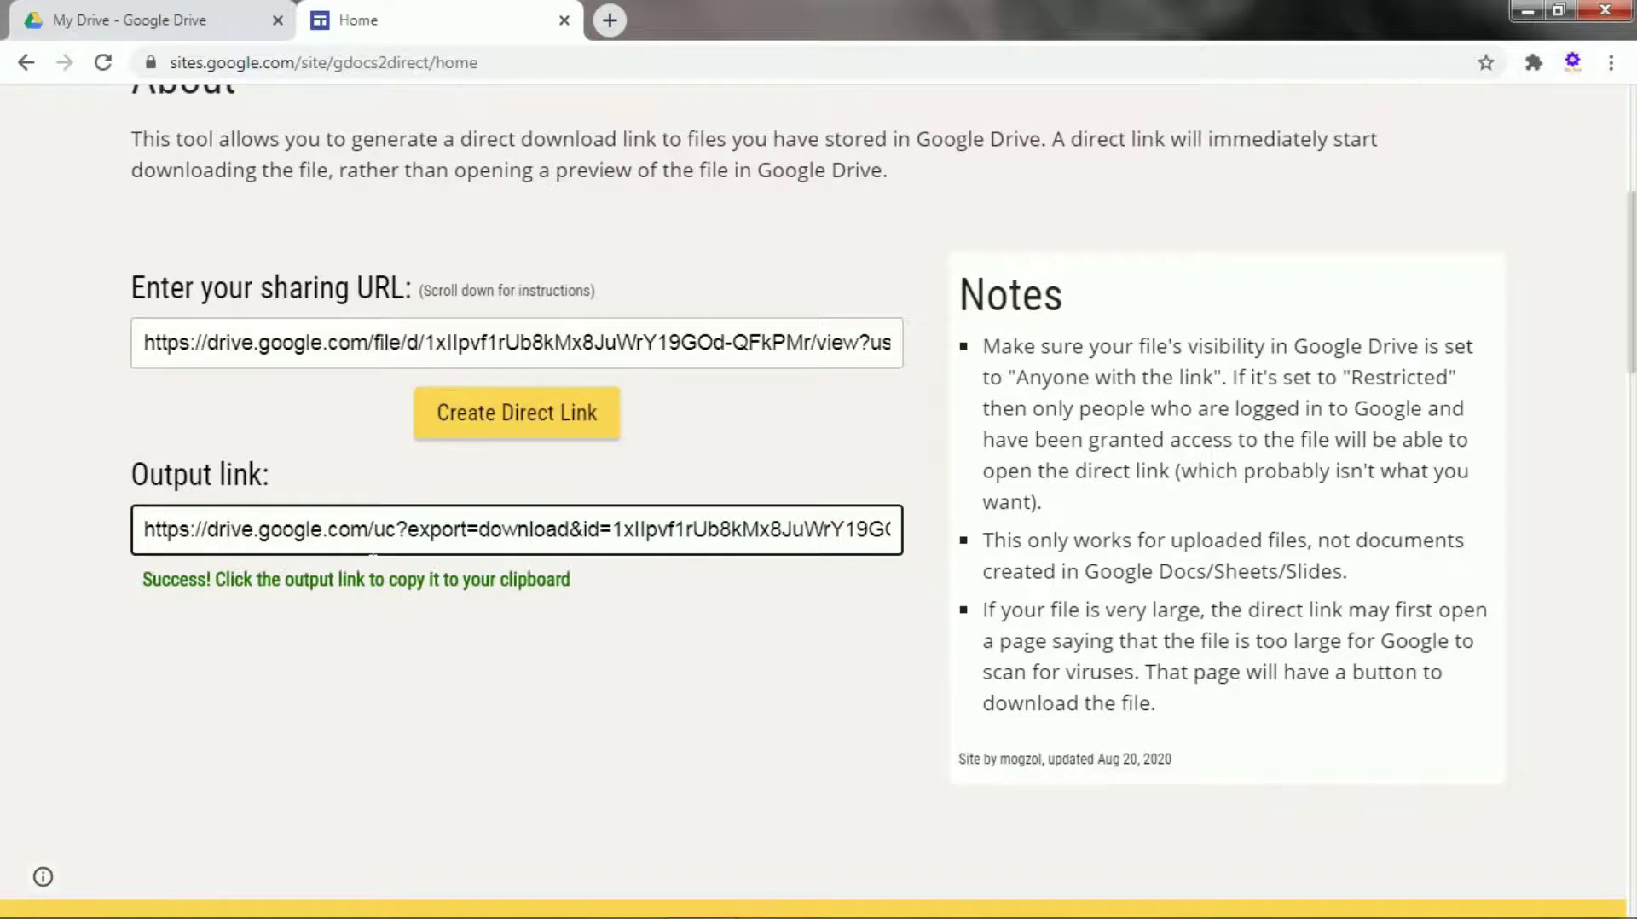
{"action": "right_click", "coordinate": [373, 533]}
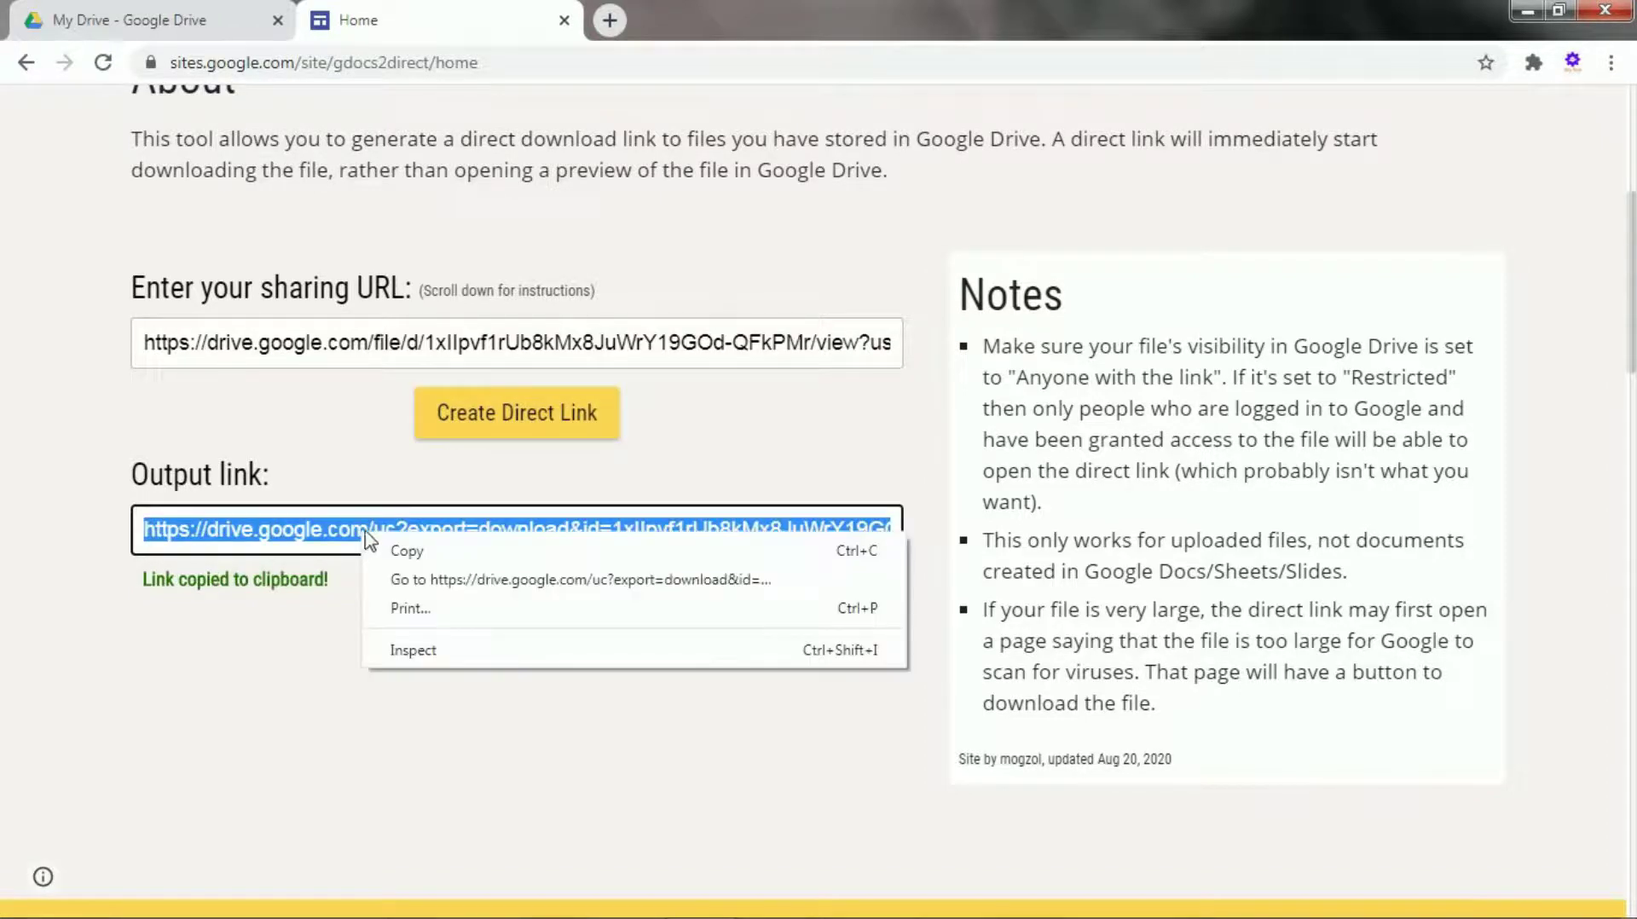
{"action": "left_click", "coordinate": [399, 550]}
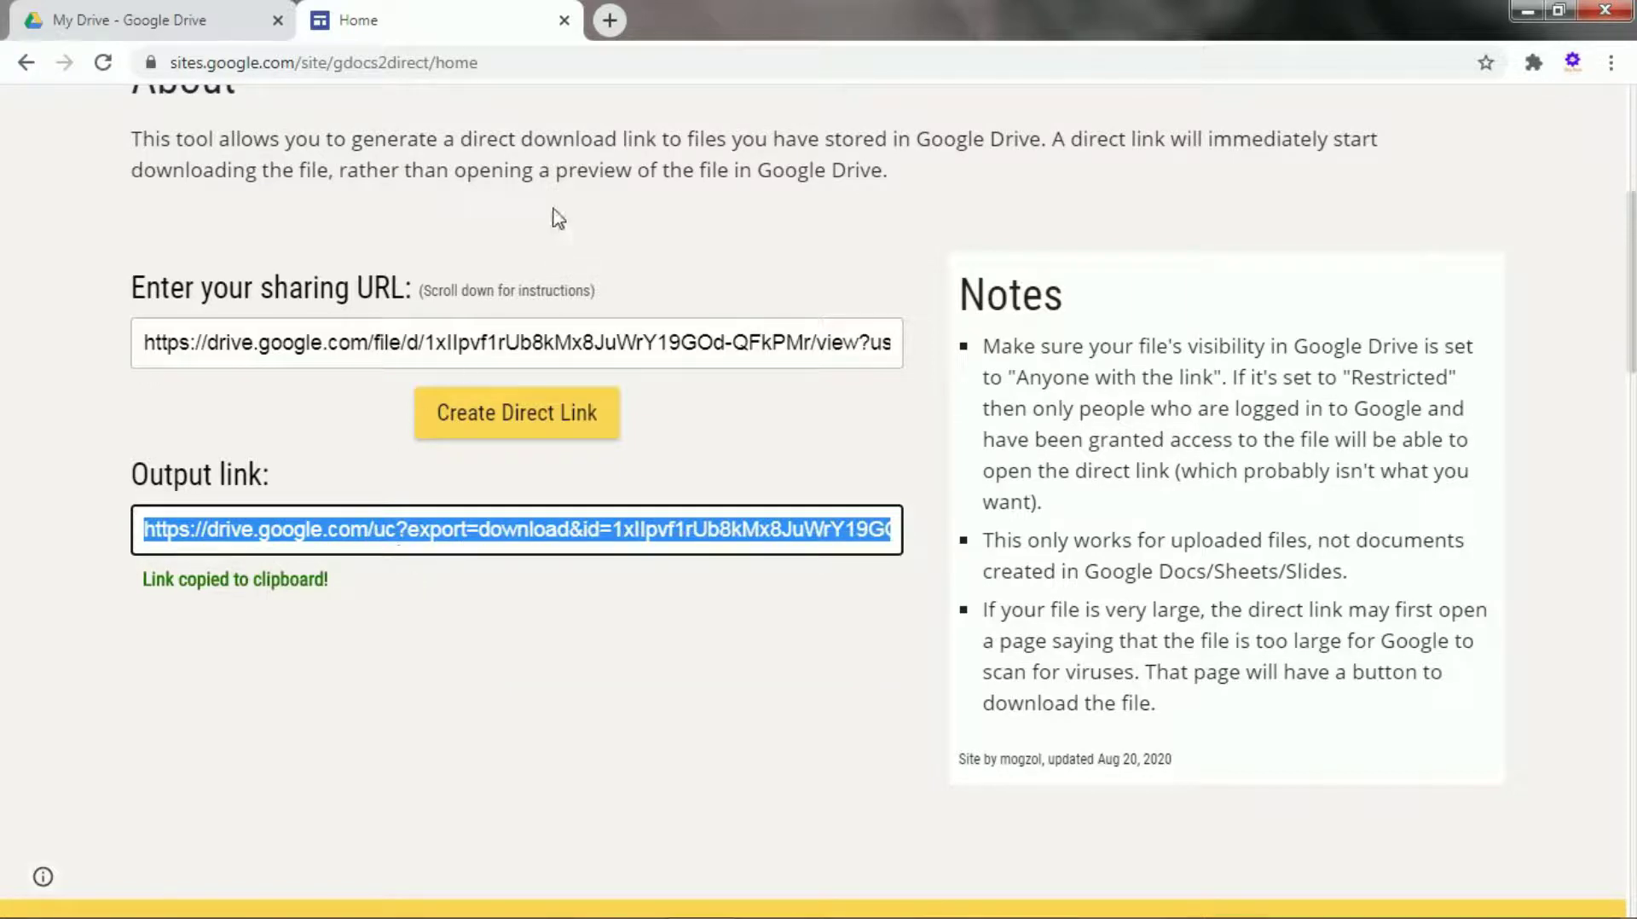
Paste the direct download link into a new tab's address bar and load it to download Sky Tech (1).txt.
{"action": "left_click", "coordinate": [609, 19]}
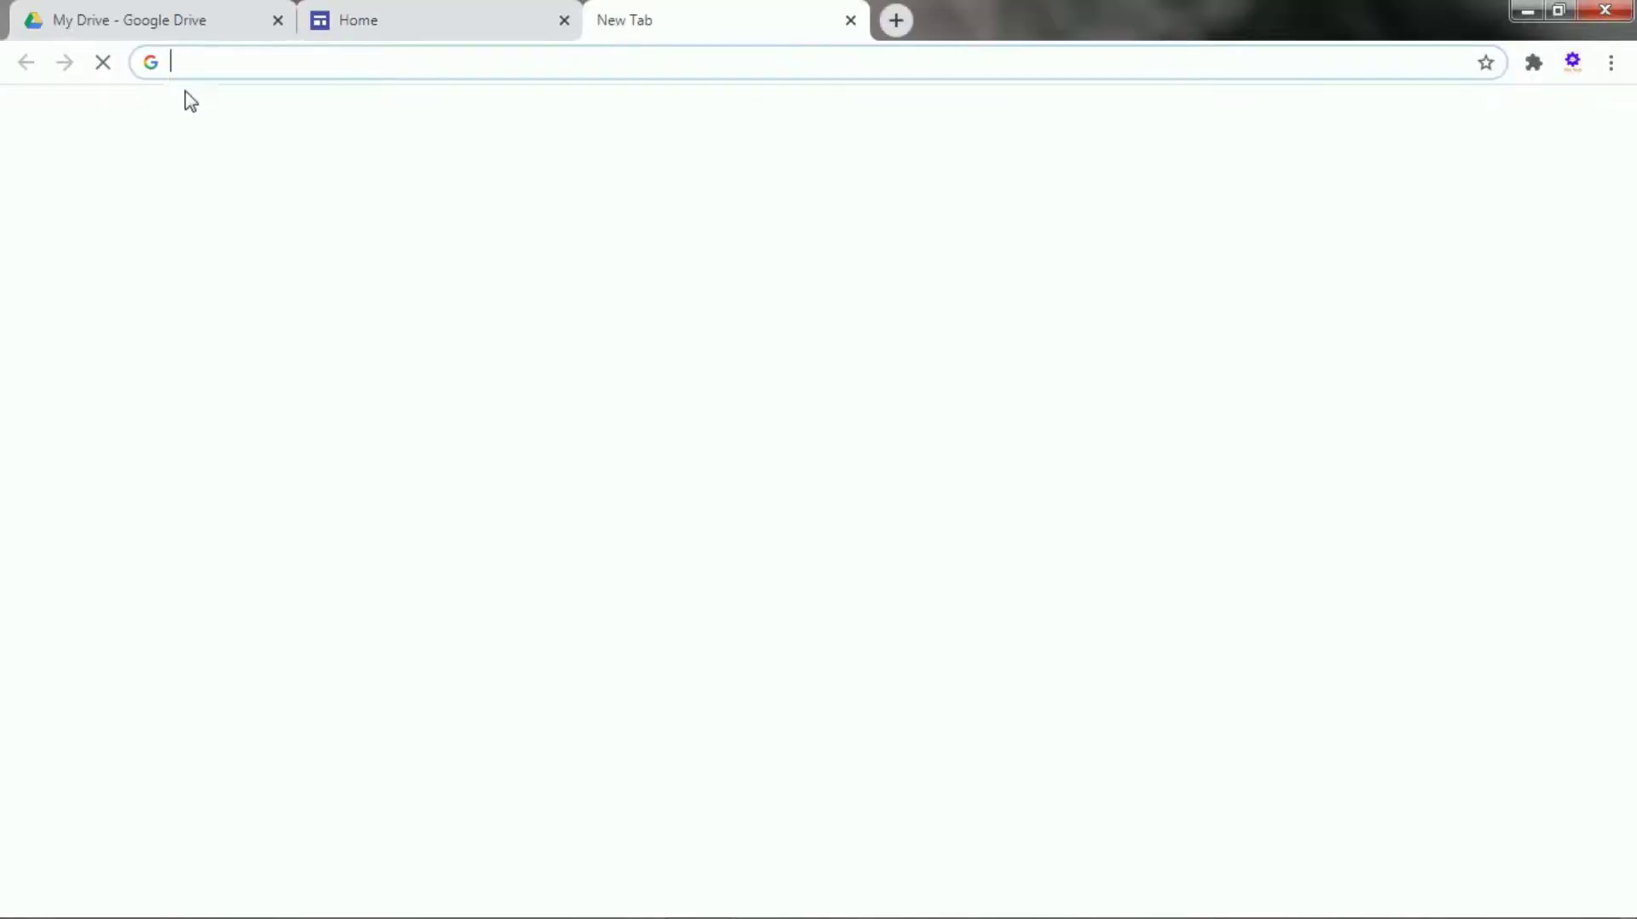
{"action": "left_click", "coordinate": [187, 61]}
{"action": "right_click", "coordinate": [183, 65]}
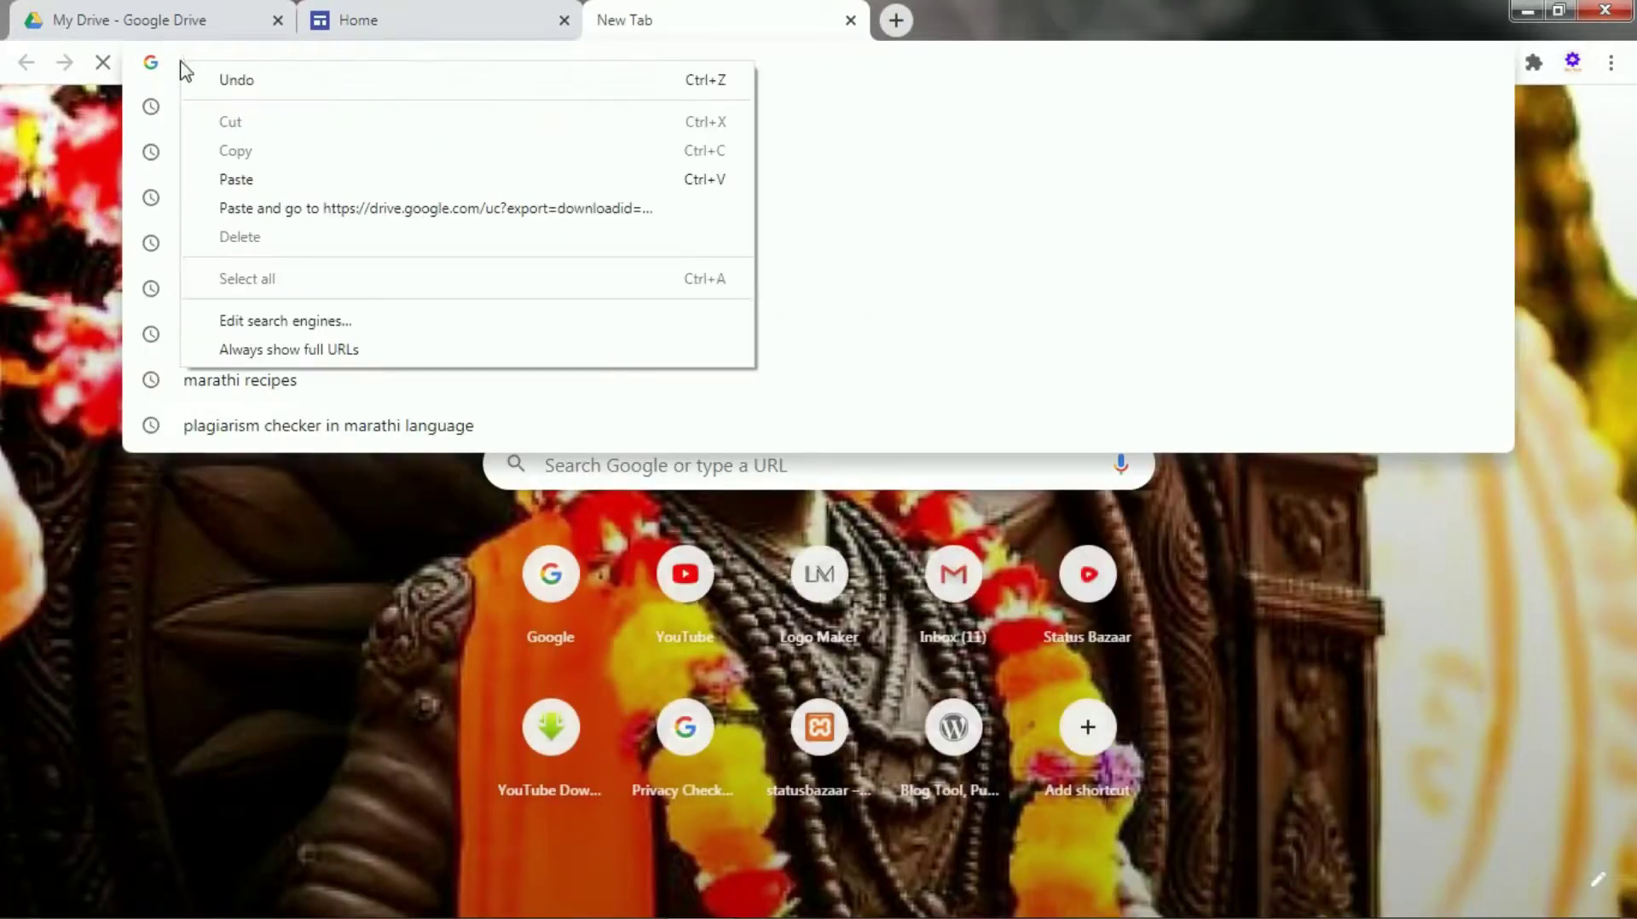
{"action": "left_click", "coordinate": [257, 182]}
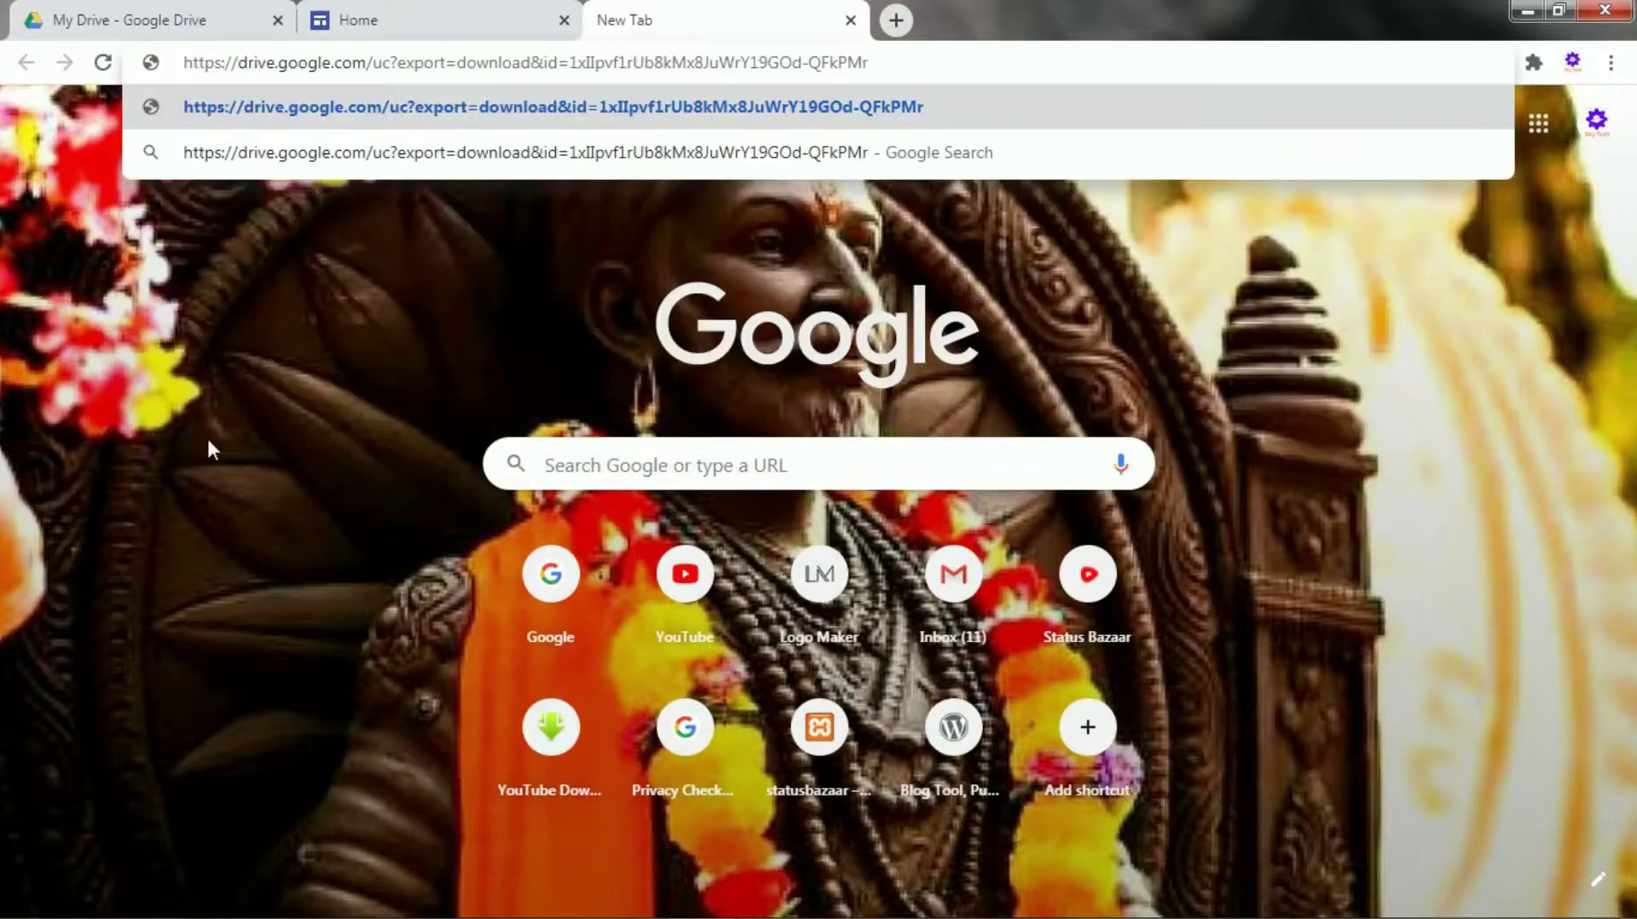
{"action": "key", "text": "Return"}
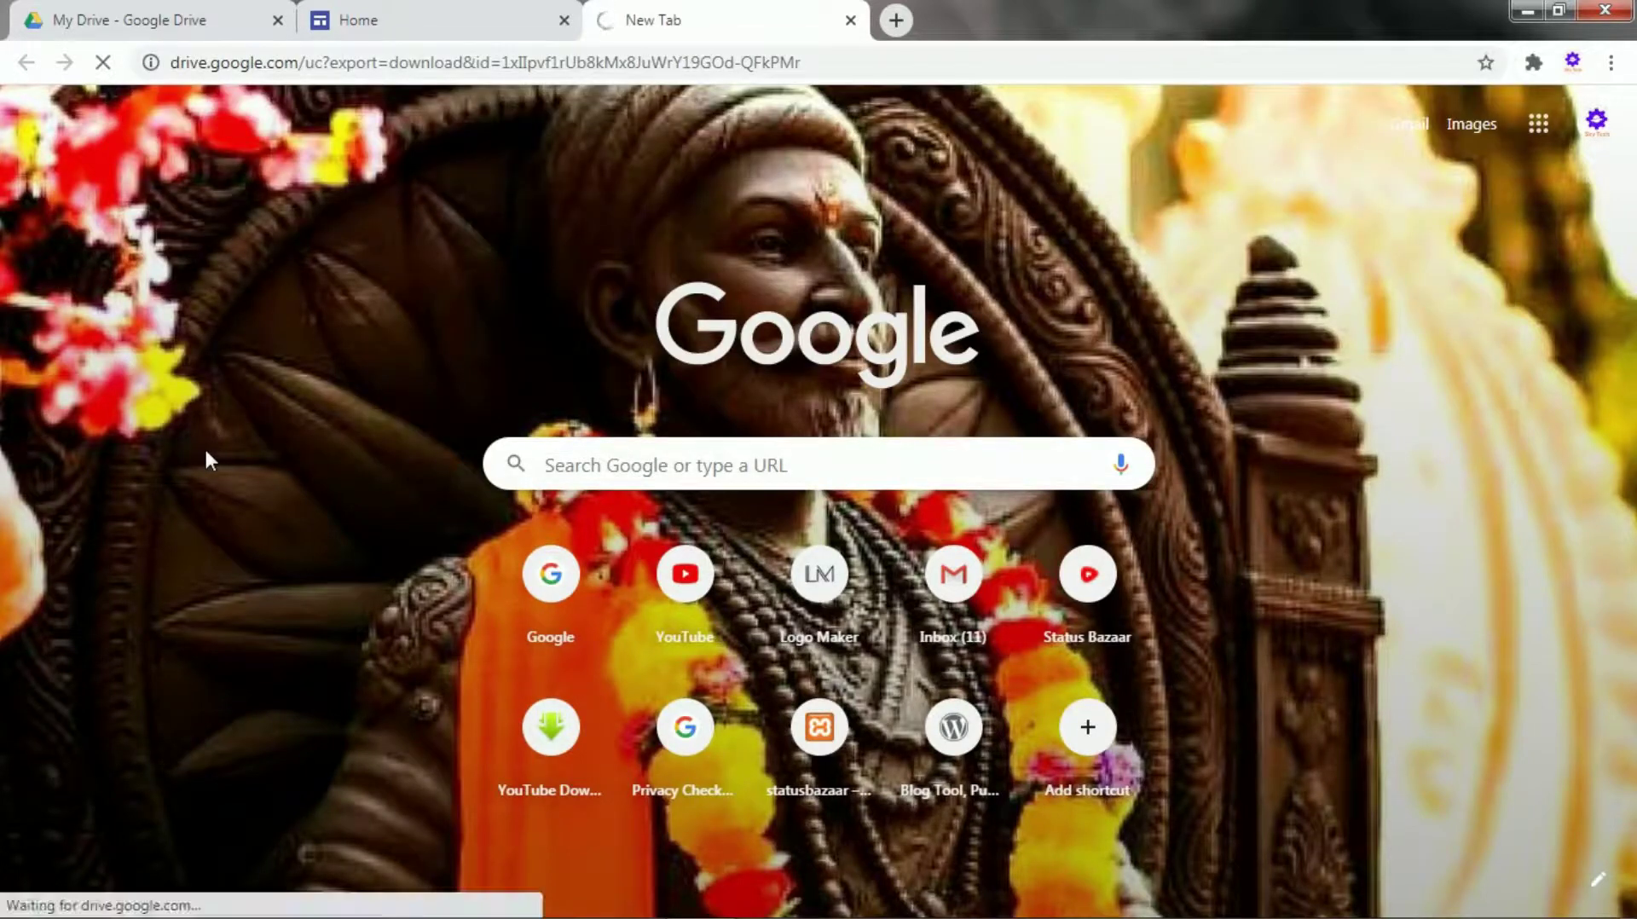